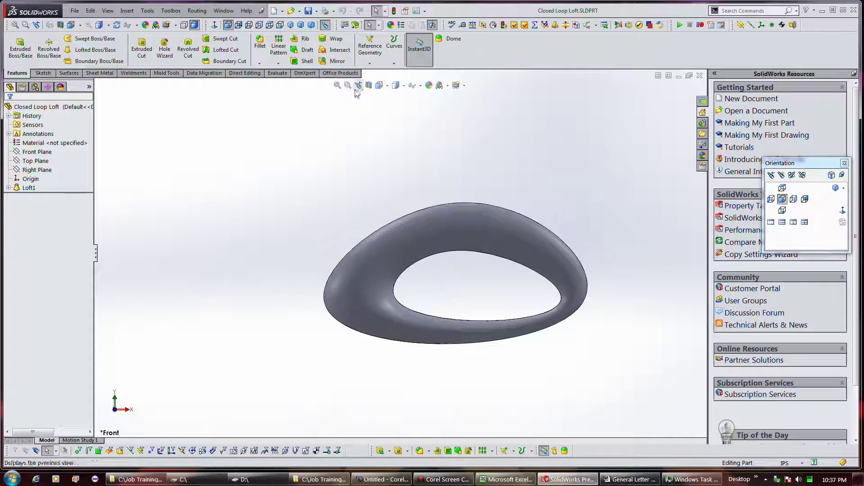
Move the loft's section cut from the Front Plane to the Right Plane, then offset it
click(369, 85)
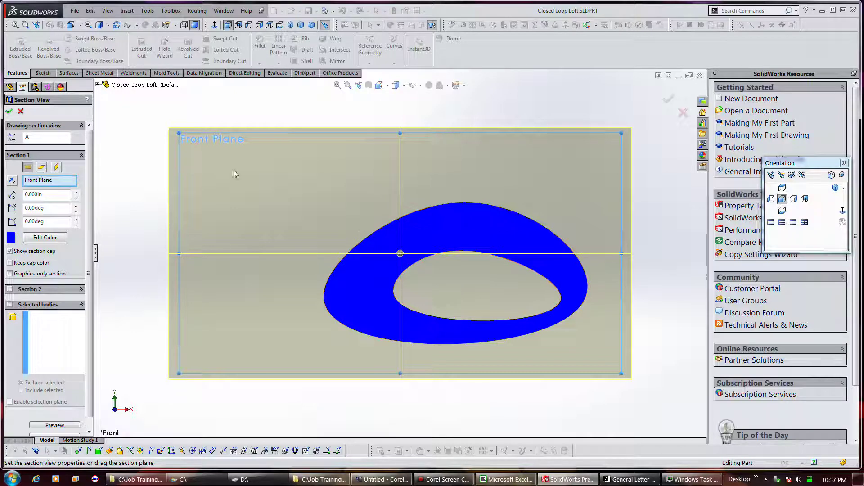
click(20, 111)
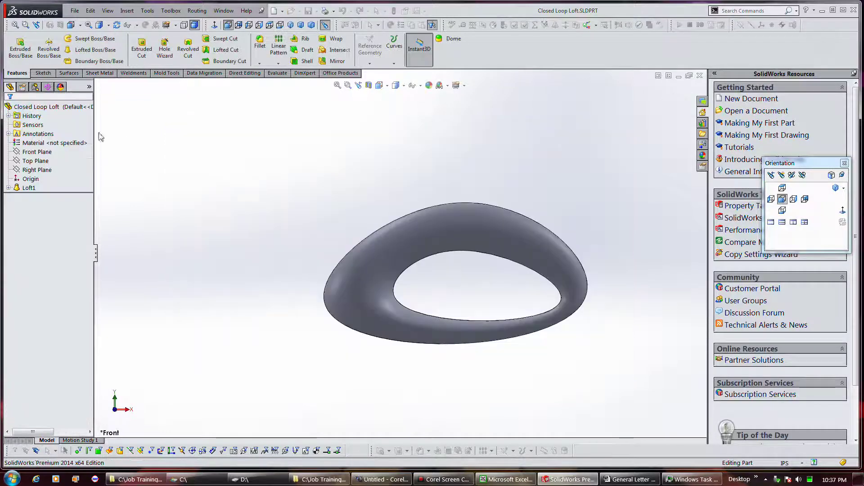
click(41, 169)
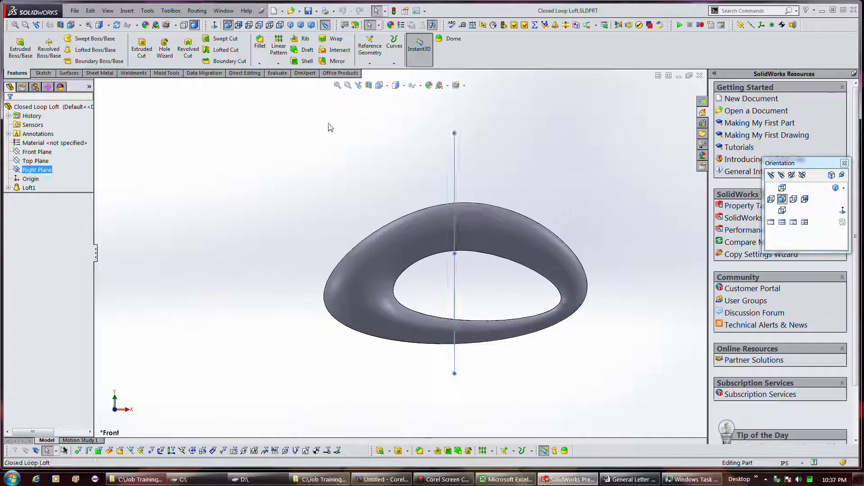
click(369, 86)
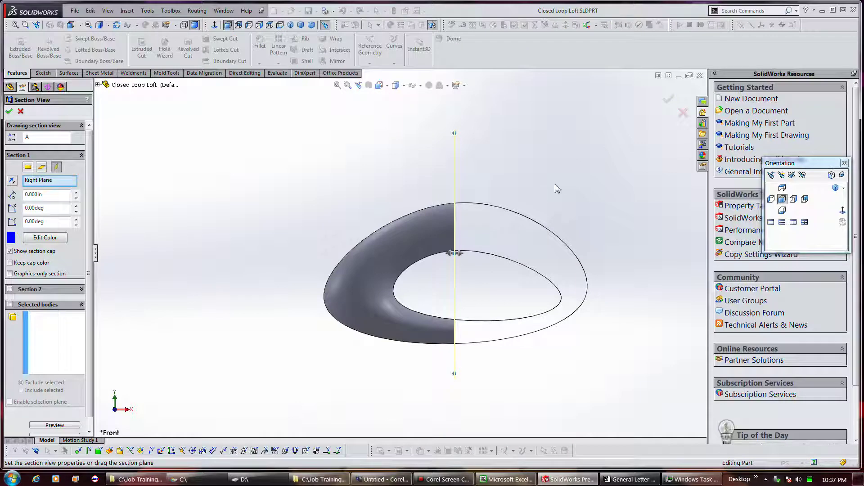
middle_drag(559, 187, 511, 202)
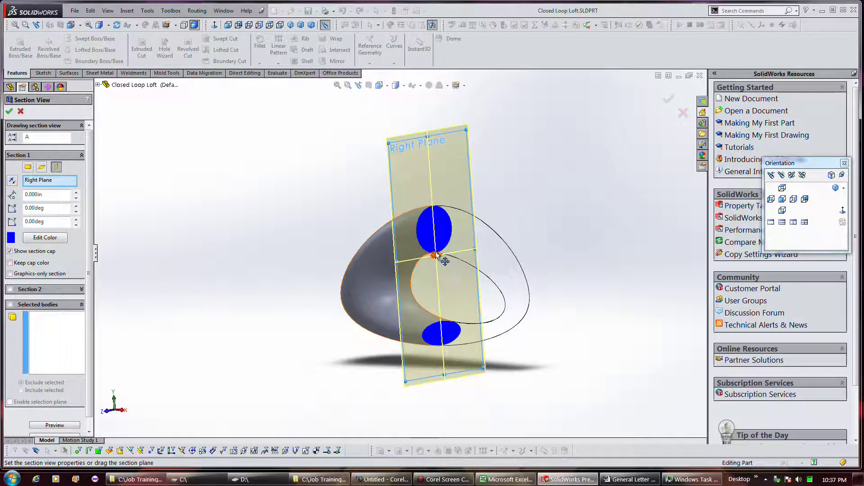
mouse_move(436, 255)
mouse_down()
mouse_move(397, 254)
mouse_move(525, 270)
mouse_move(521, 284)
mouse_move(491, 253)
mouse_move(477, 263)
mouse_up()
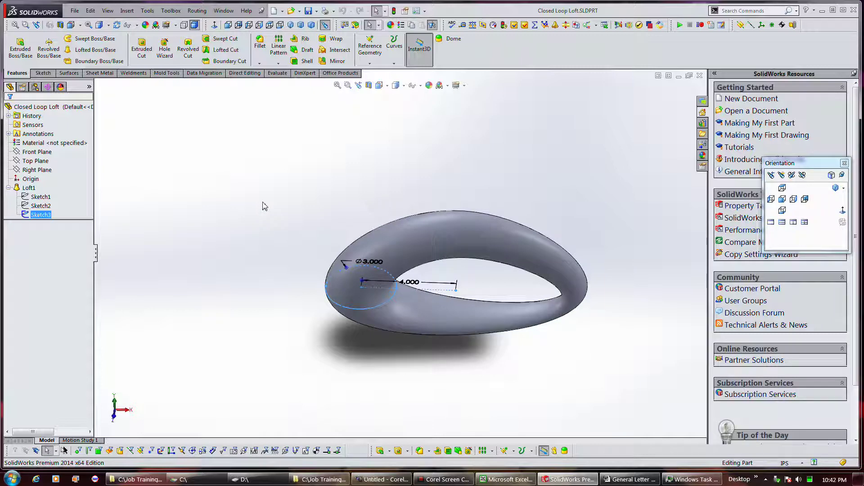
Review the loft's Sketch3, then switch to the Hole Wizard.SLDPRT document
drag(397, 283, 337, 241)
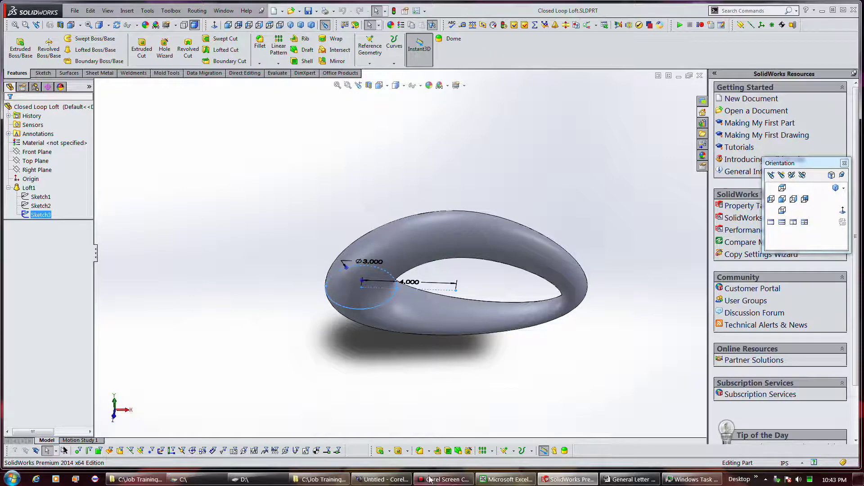
Orbit the Hole Wizard part to a more front-on view
middle_drag(500, 234, 529, 245)
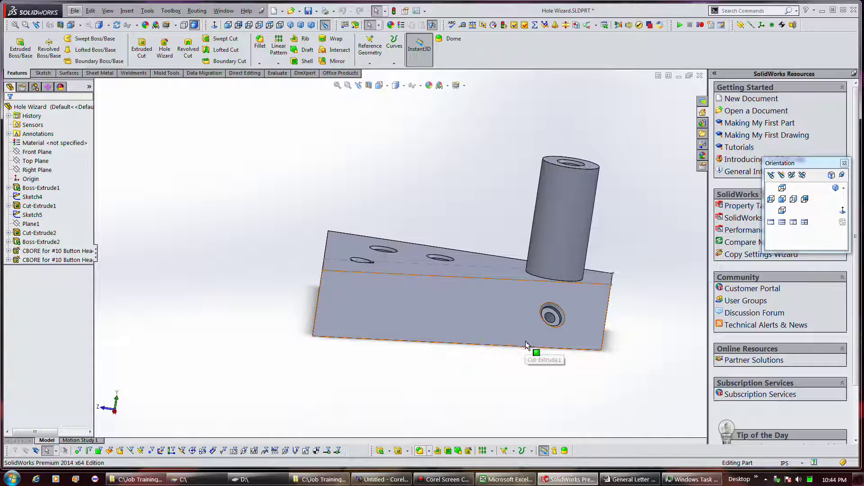
middle_drag(525, 344, 519, 348)
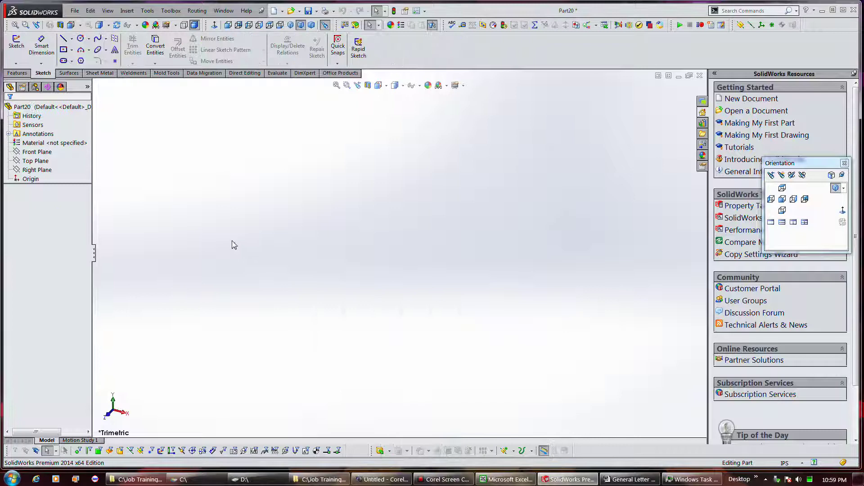
Start a 3D sketch in Part20 and pick the Line tool
click(18, 64)
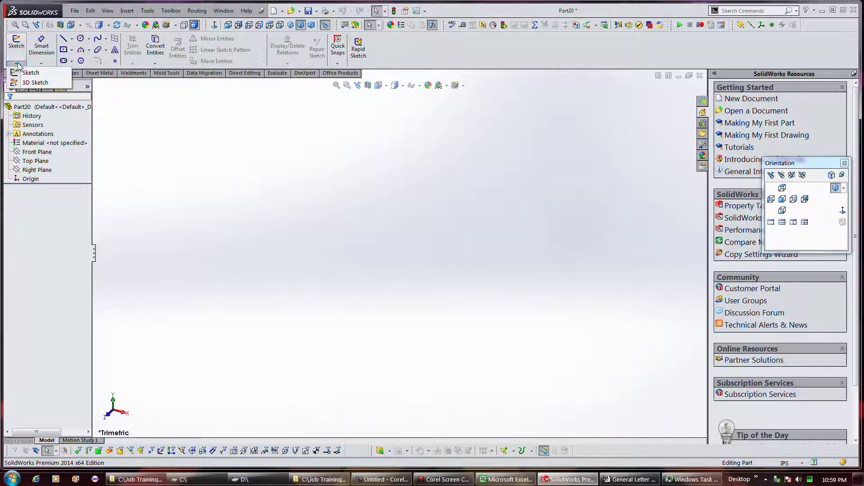
click(34, 83)
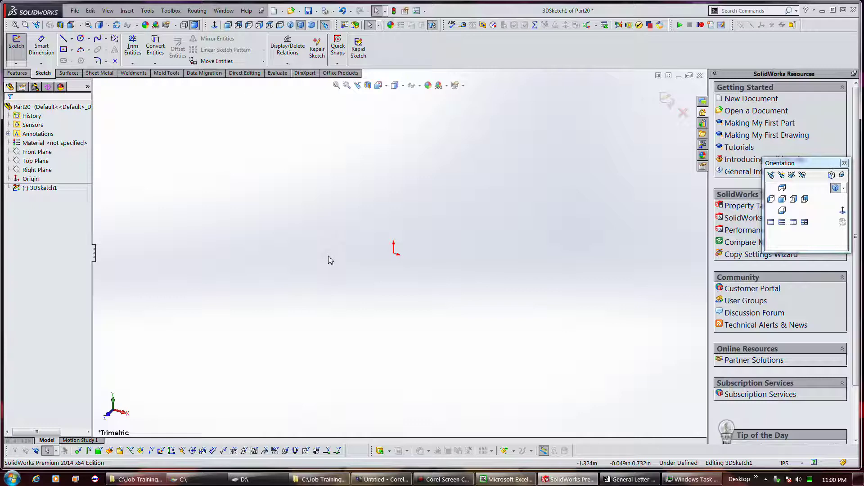
click(80, 50)
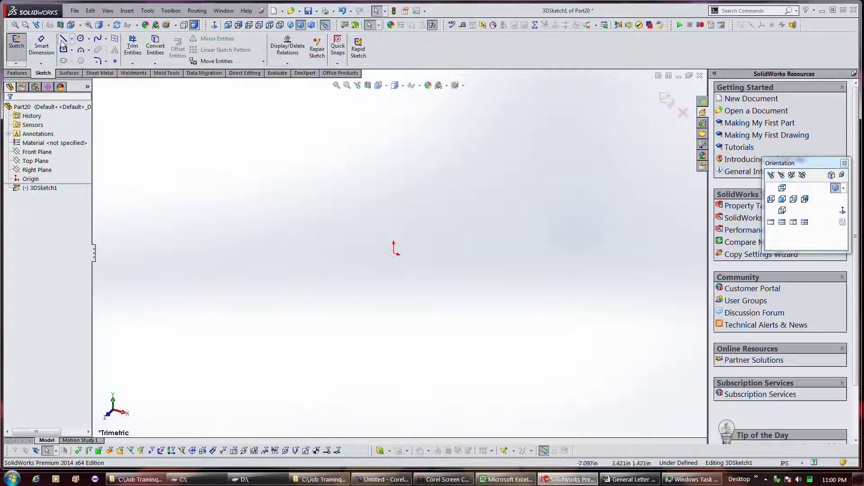
click(64, 38)
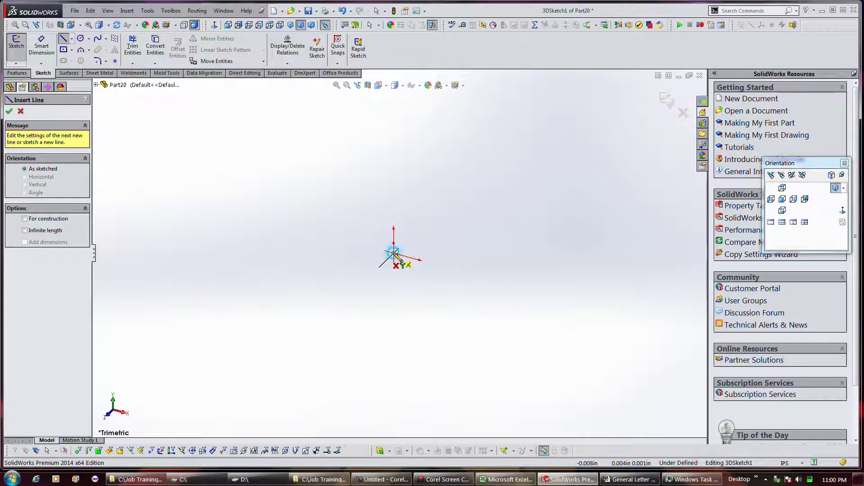
Draw the path's first two 5-inch legs, starting vertically from the origin
click(393, 255)
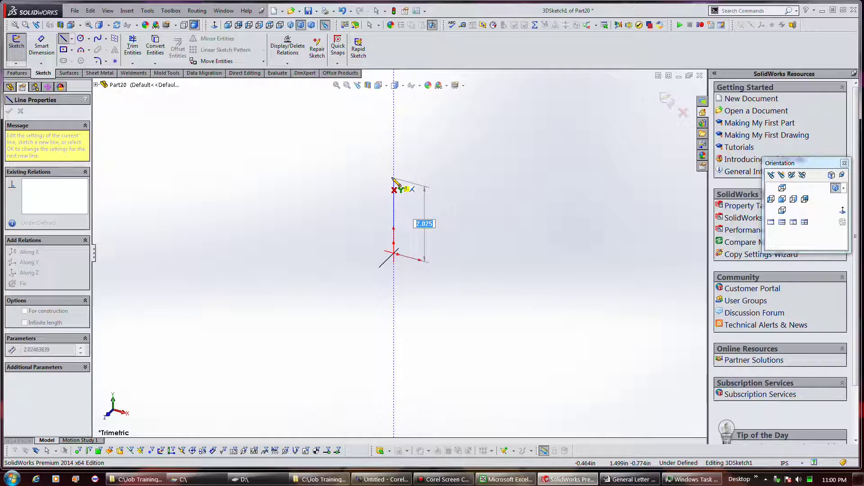
text(5)
key(Return)
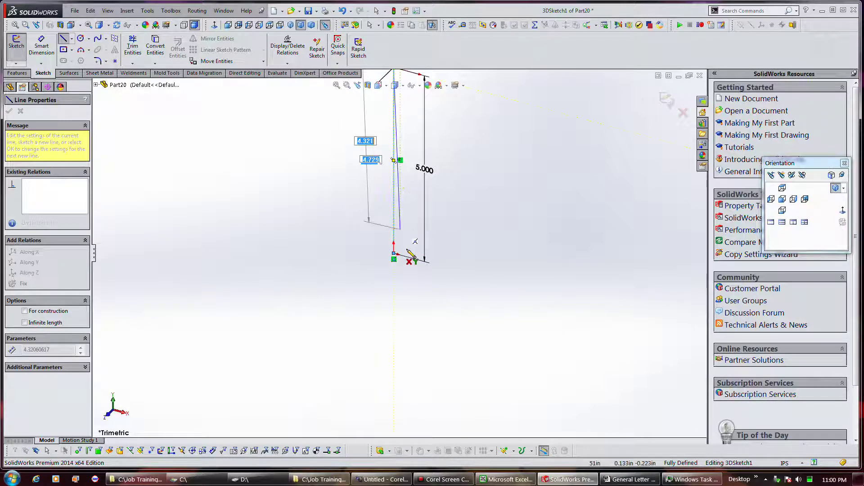
scroll(411, 257, up, 3)
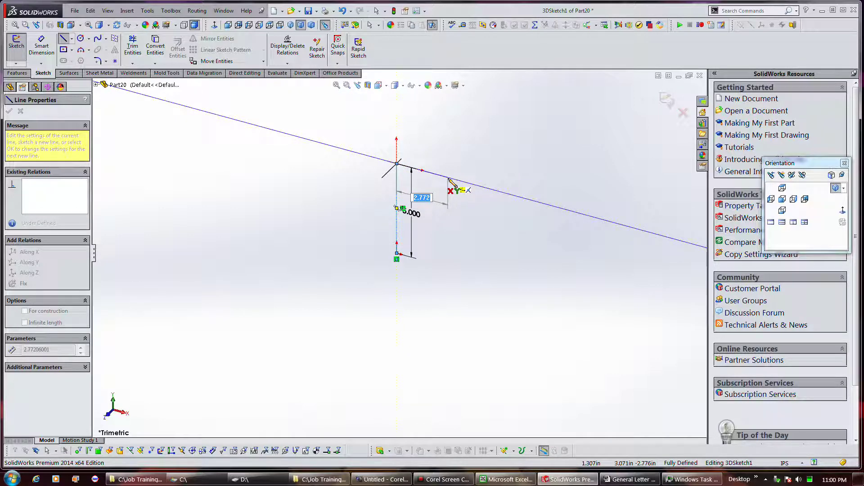
text(5)
key(Return)
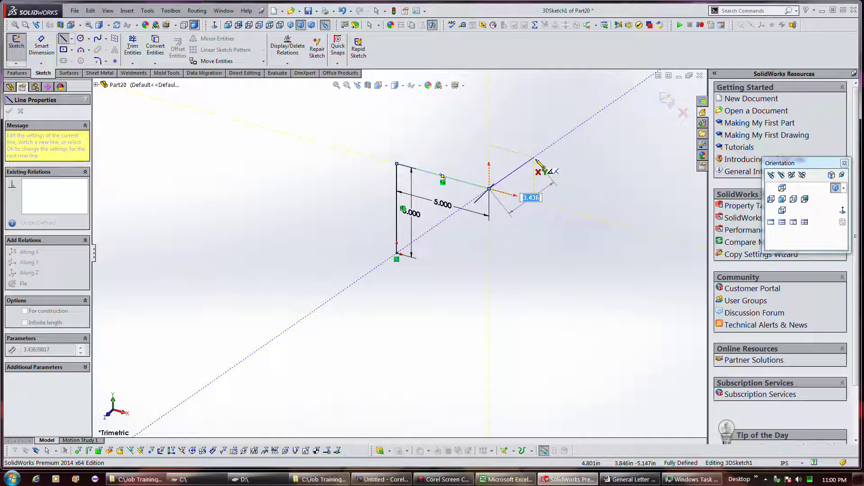
Draw a short connector and a 15-inch line, then switch the next line to ZX
click(534, 159)
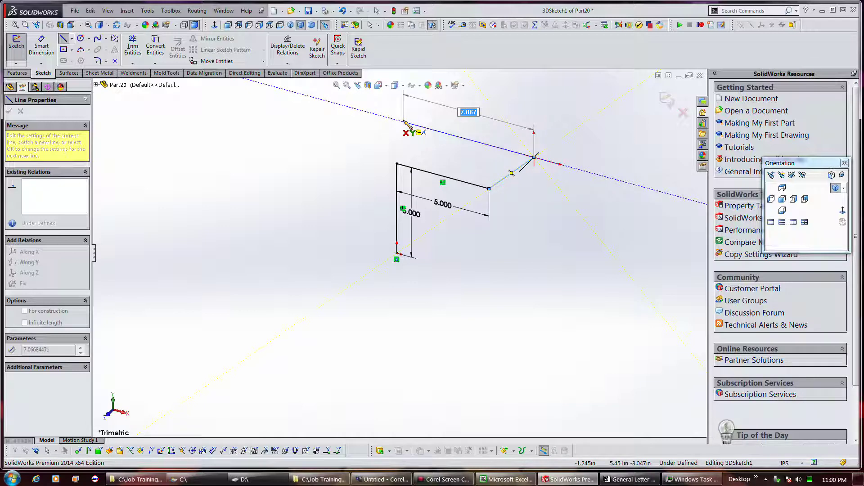
text(15)
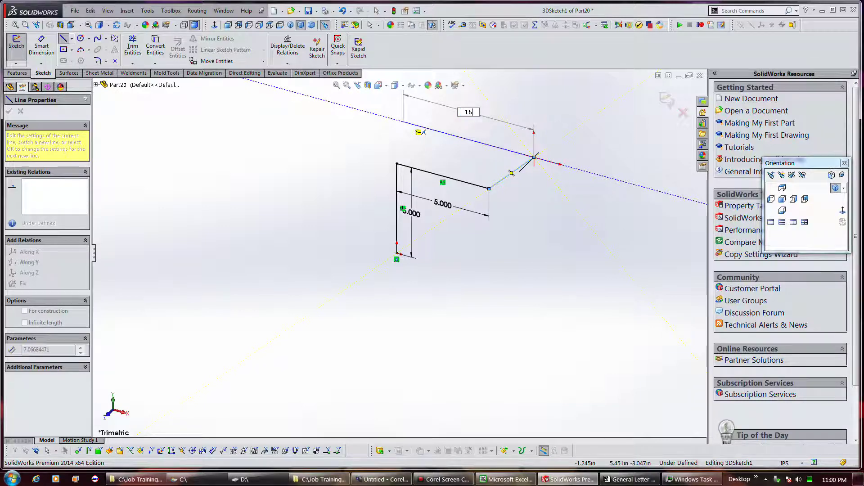
key(Return)
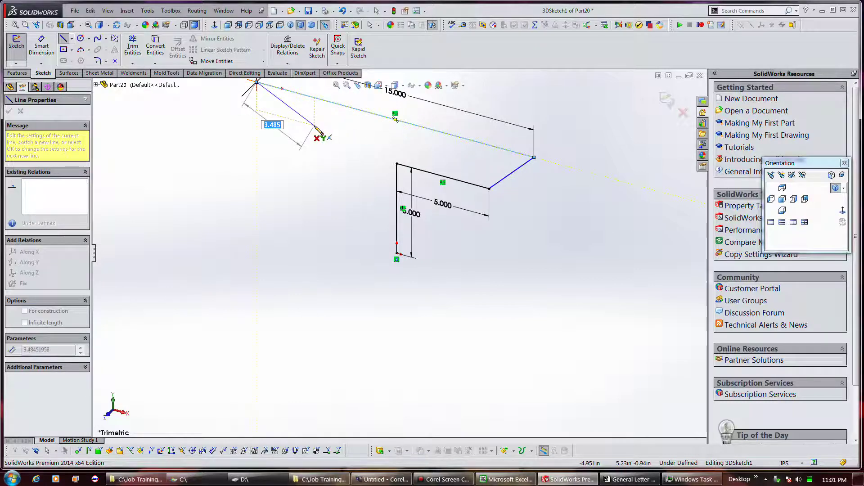
key(Left)
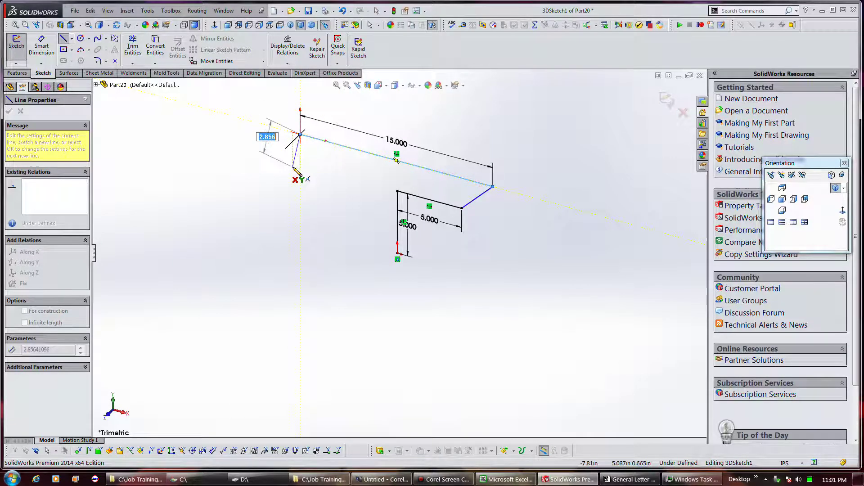
key(Tab)
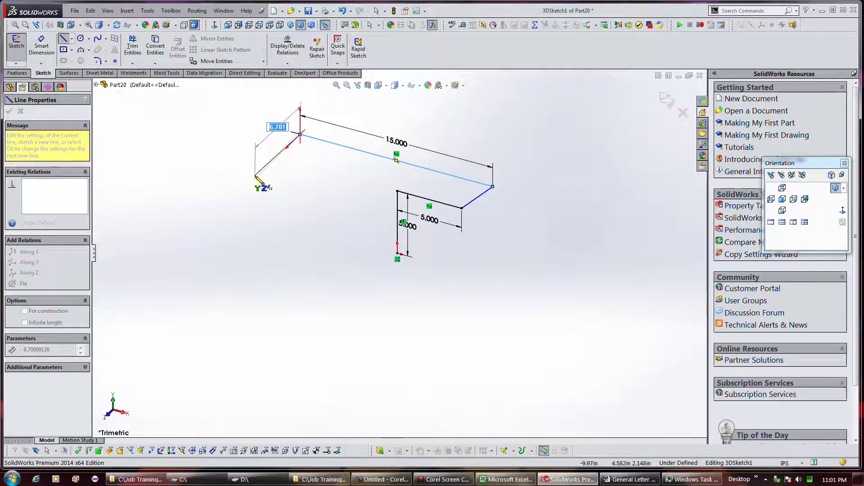
key(Tab)
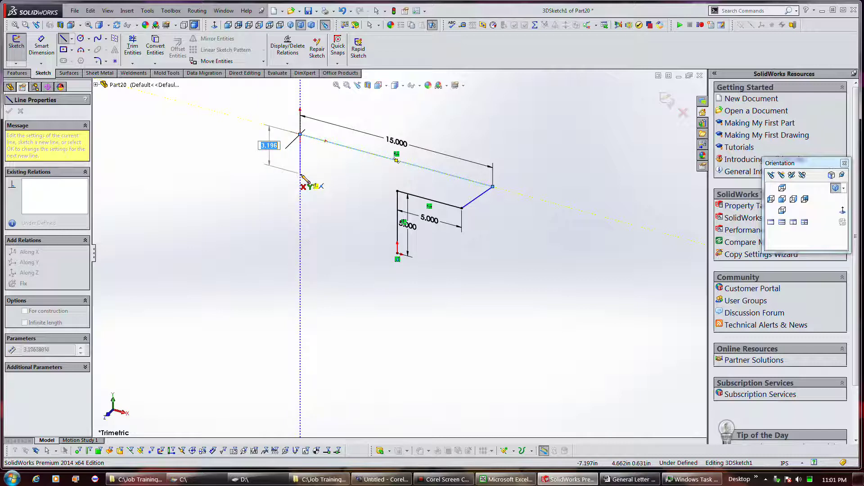
Draw the final 15-inch line on the YZ plane and stop drawing
key(Tab)
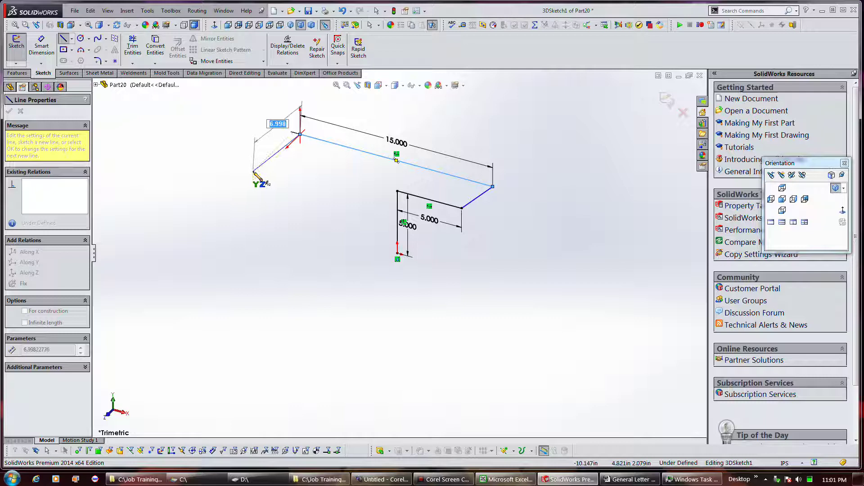
key(Tab)
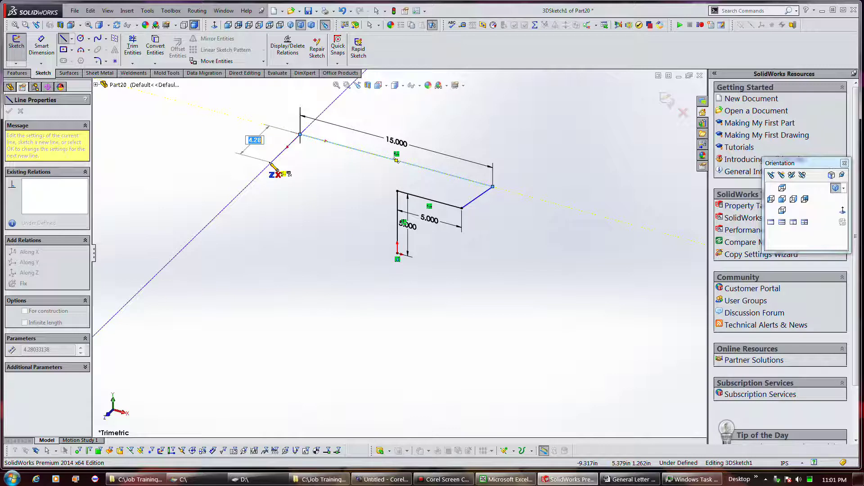
key(Tab)
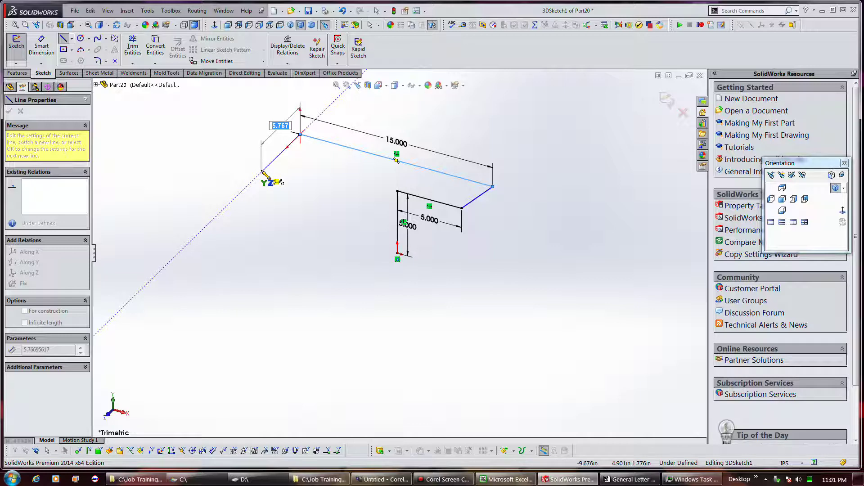
text(15)
key(Return)
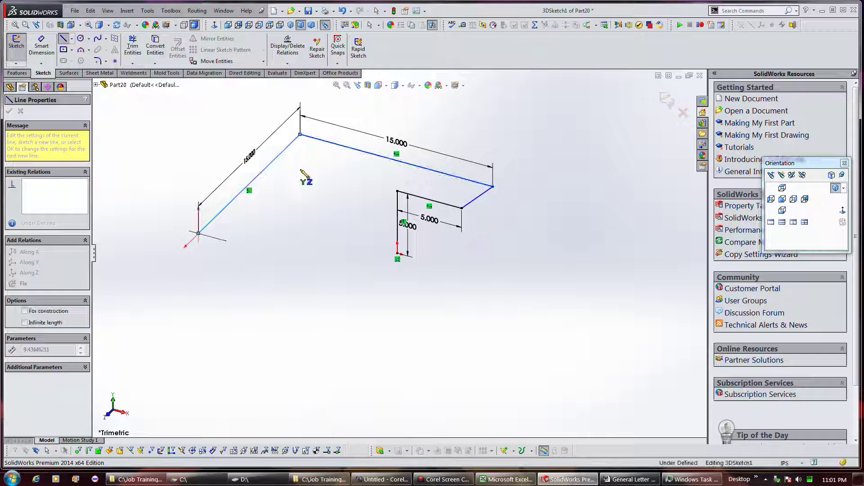
key(Escape)
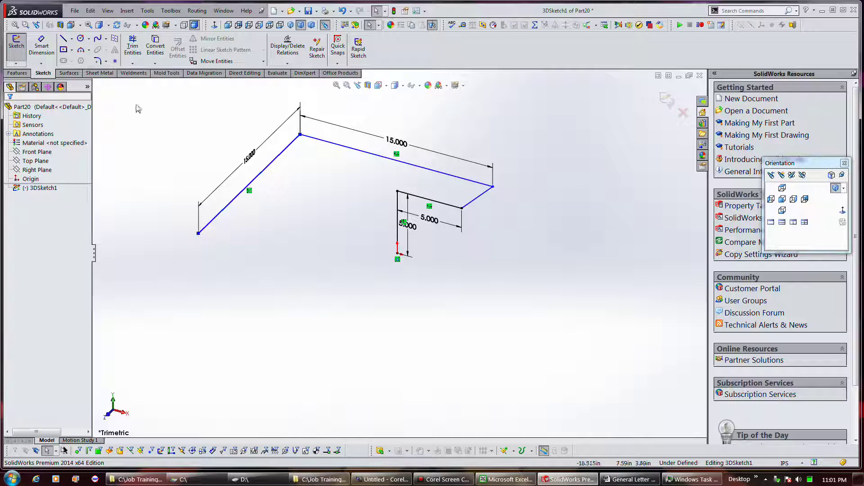
Dimension the short segment 5 inches from the 15-inch line
click(43, 41)
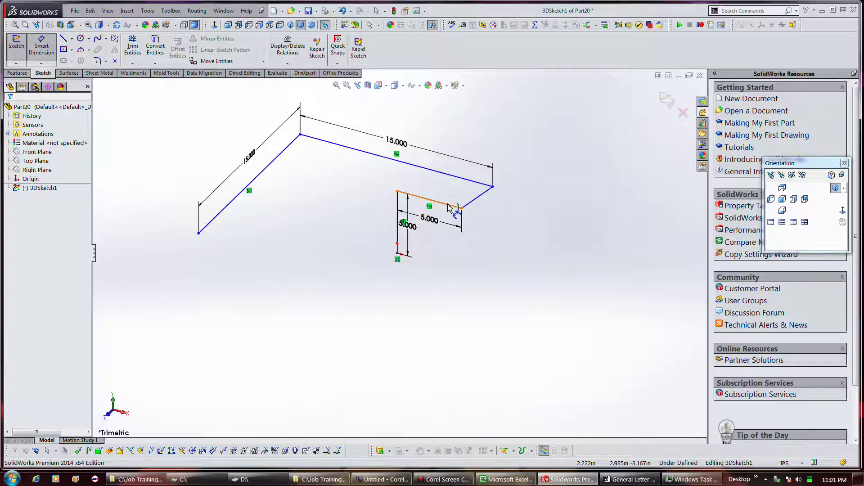
click(447, 204)
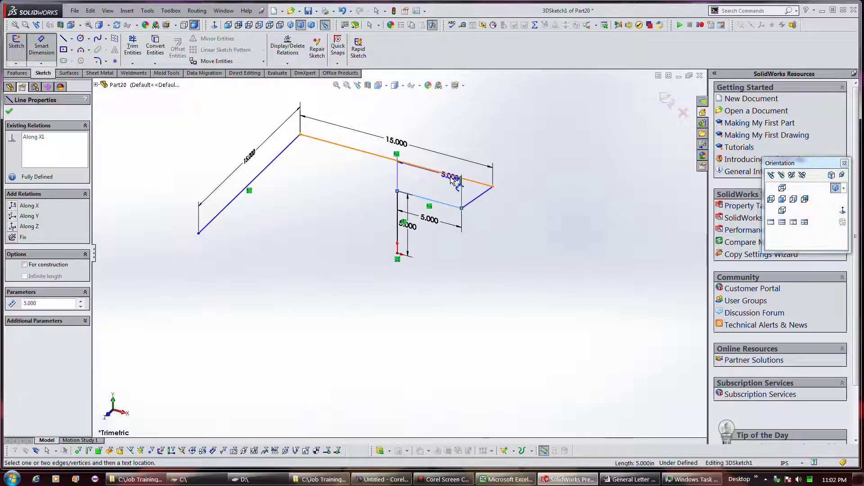
click(451, 175)
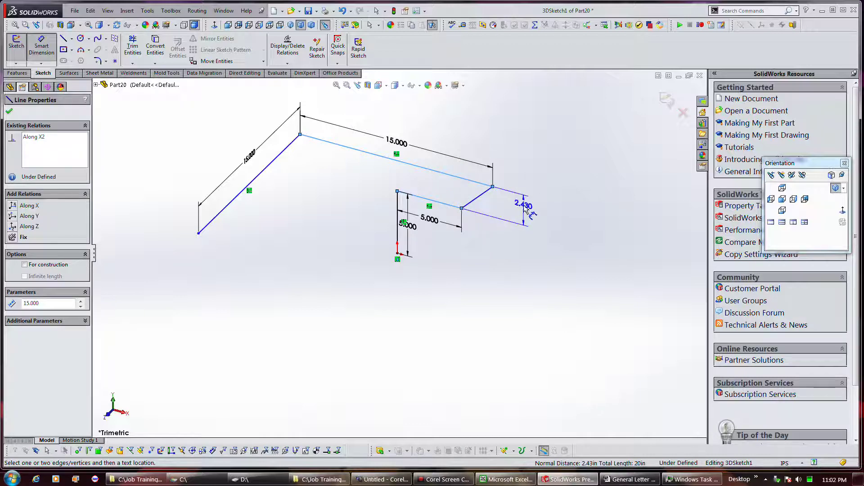
click(528, 212)
text(5)
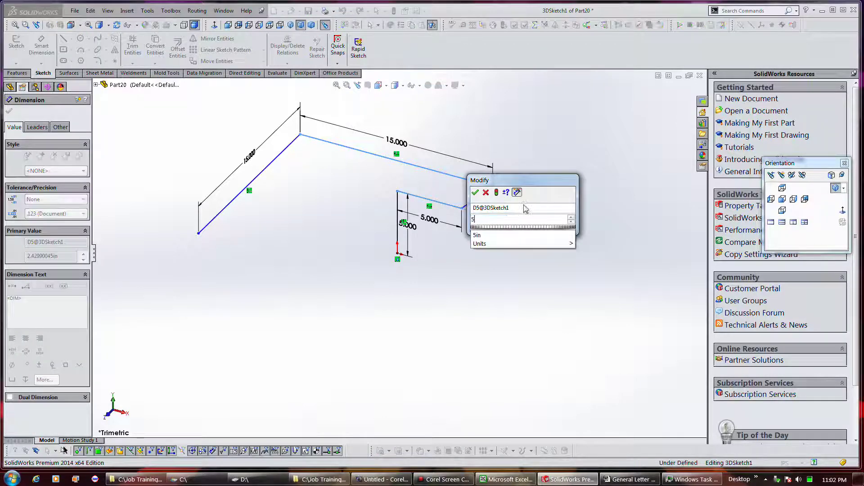
key(Return)
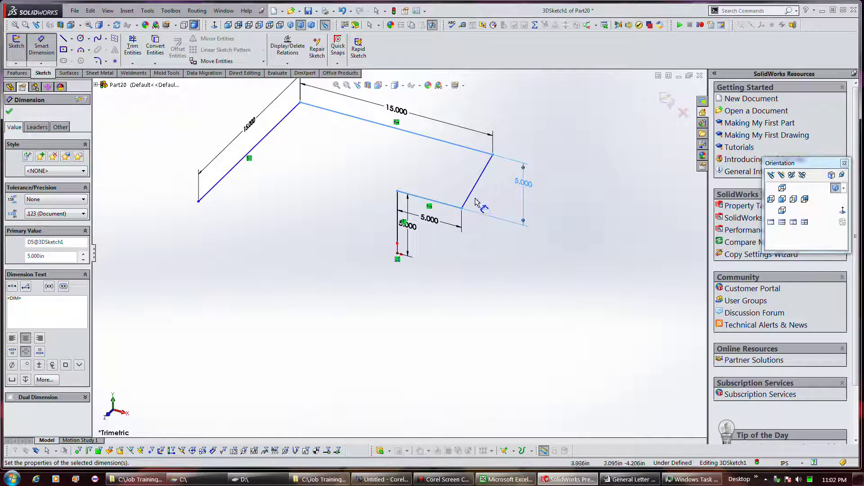
Set the angle between the short segment and the diagonal to 135°
click(471, 197)
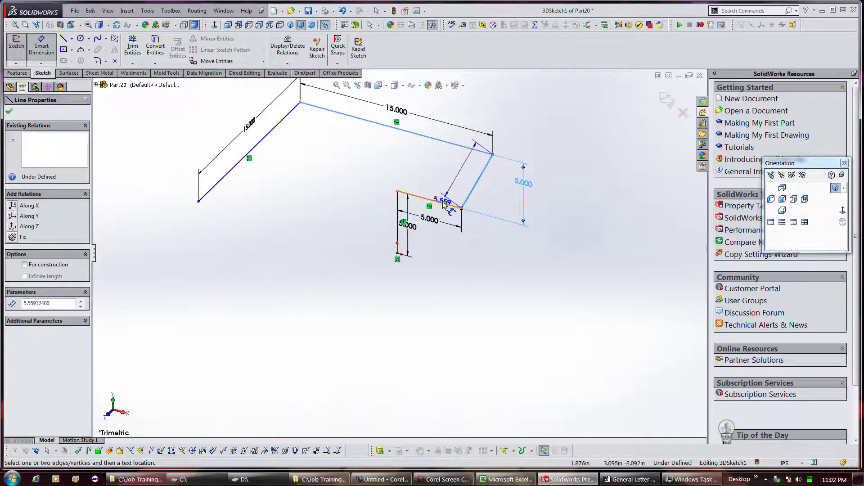
click(442, 202)
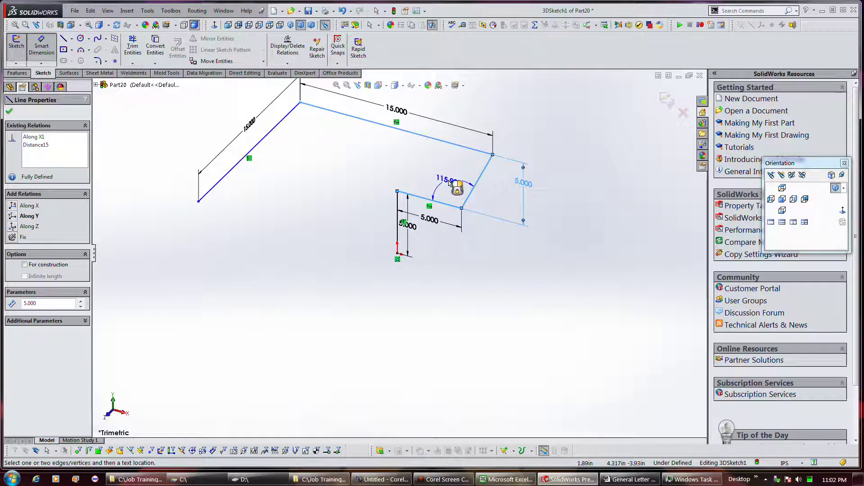
click(450, 184)
text(135)
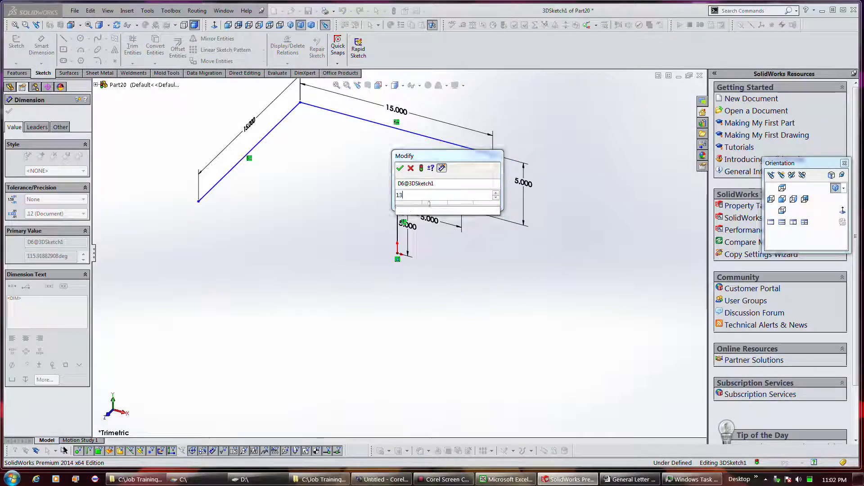
key(Return)
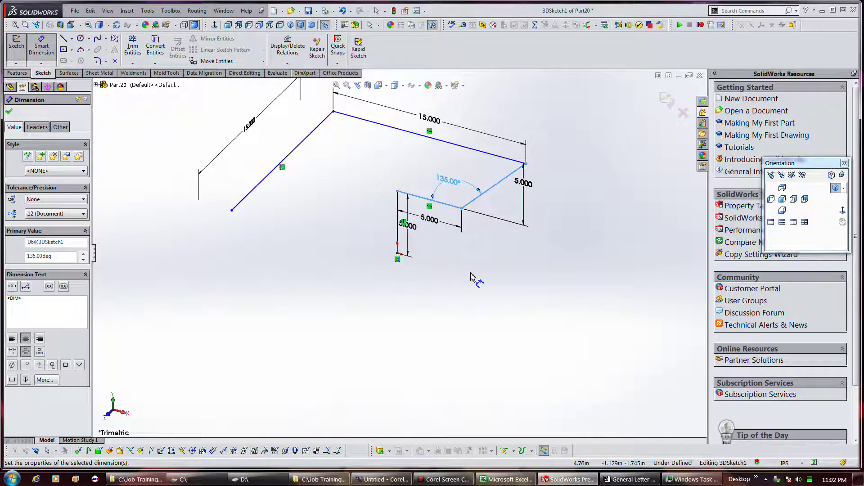
key(ctrl+Left)
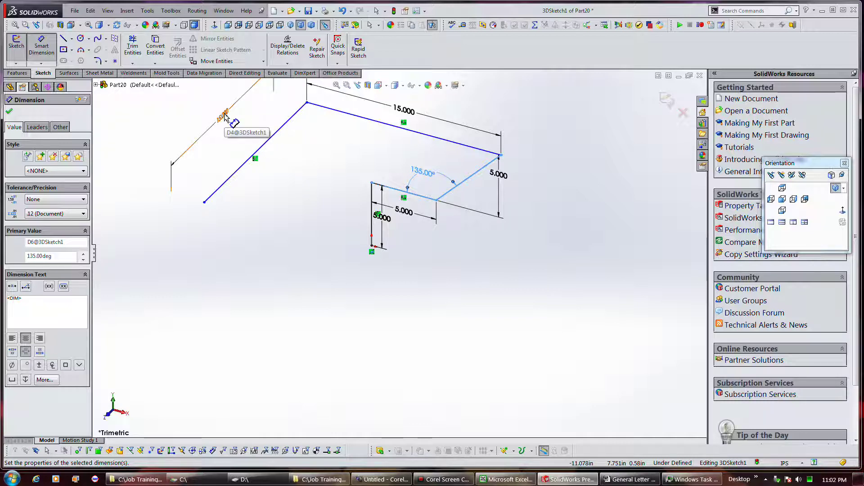
Move the 15.000 and 5.000 dimensions beside their lines and realign the 15.000 one
drag(230, 121, 247, 123)
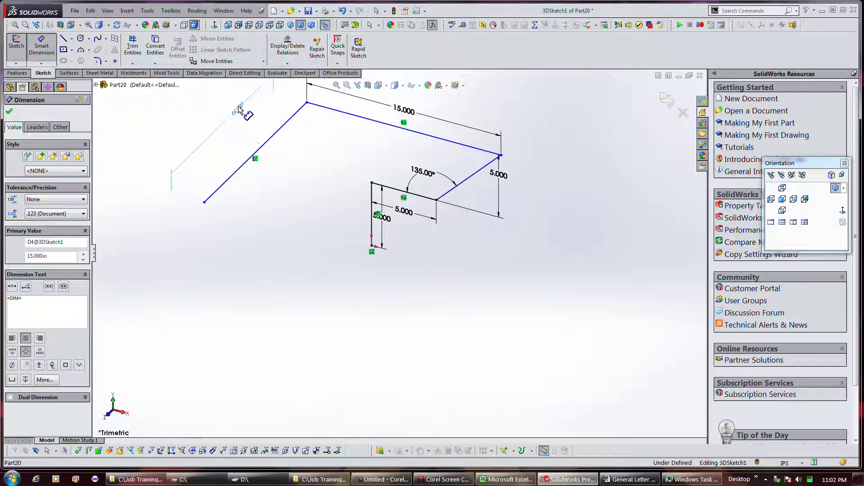
click(242, 106)
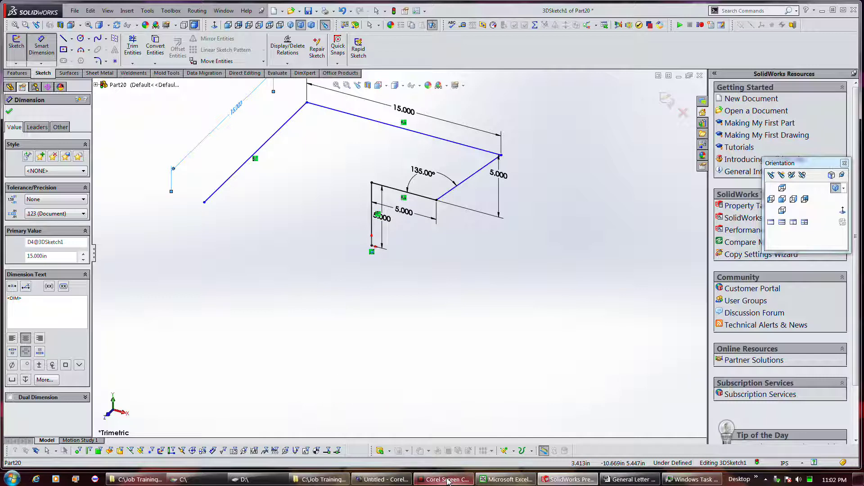
mouse_move(444, 479)
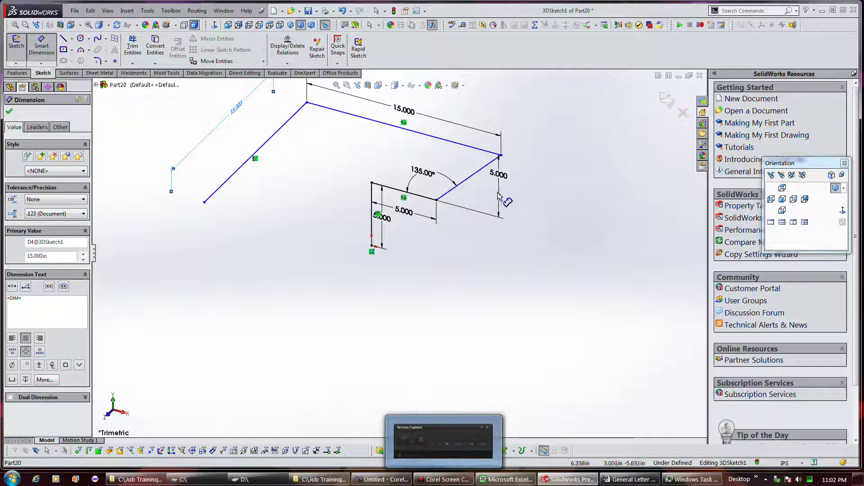
drag(498, 187, 520, 207)
click(521, 206)
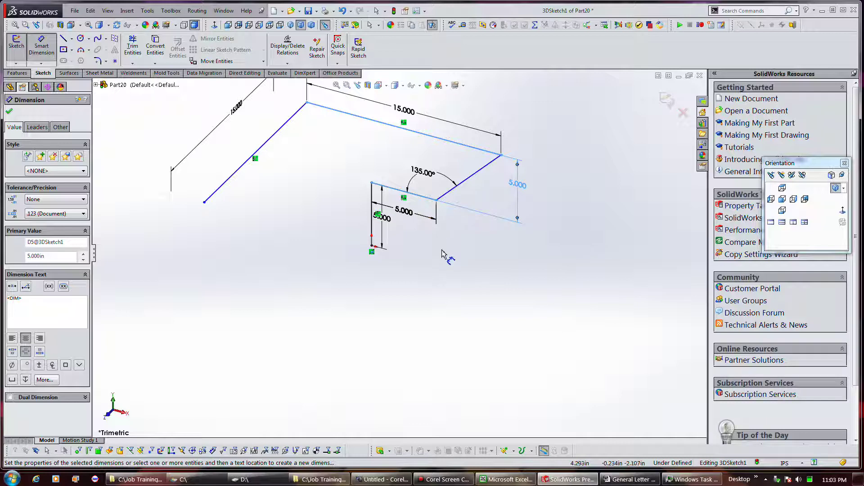
key(Escape)
click(454, 266)
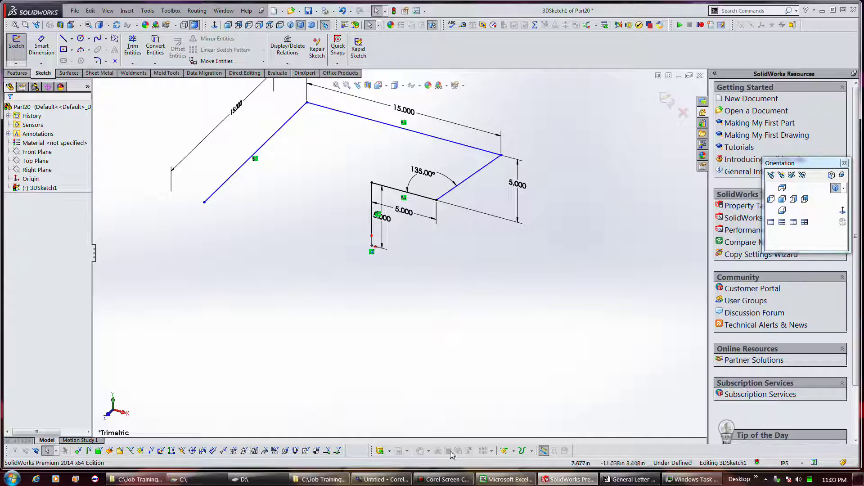
click(41, 45)
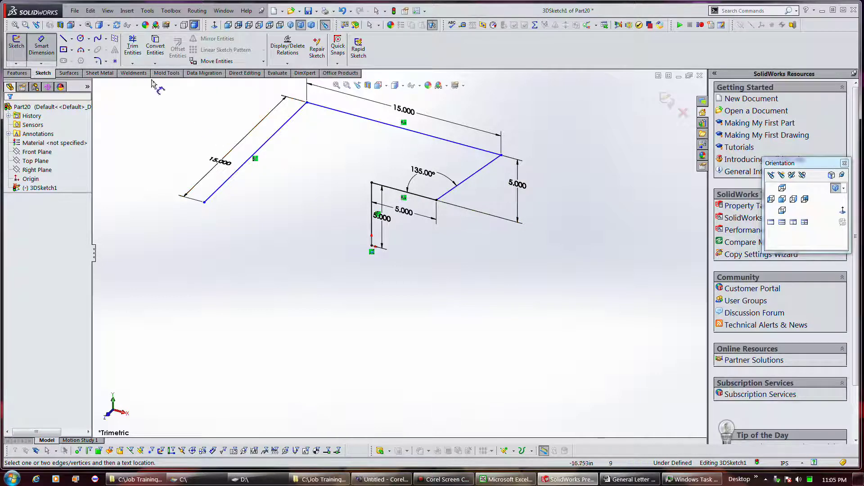
Insert a 3D-sketch plane referenced on the vertical line and the short 5.000 segment
click(115, 41)
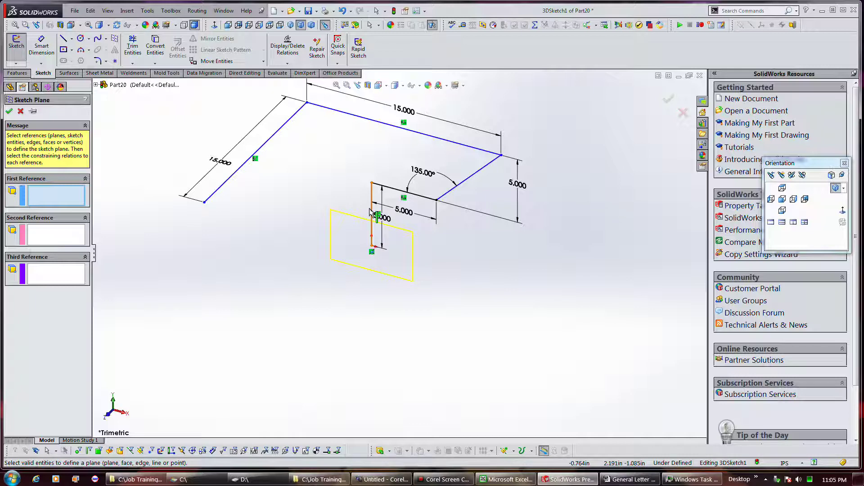
click(371, 213)
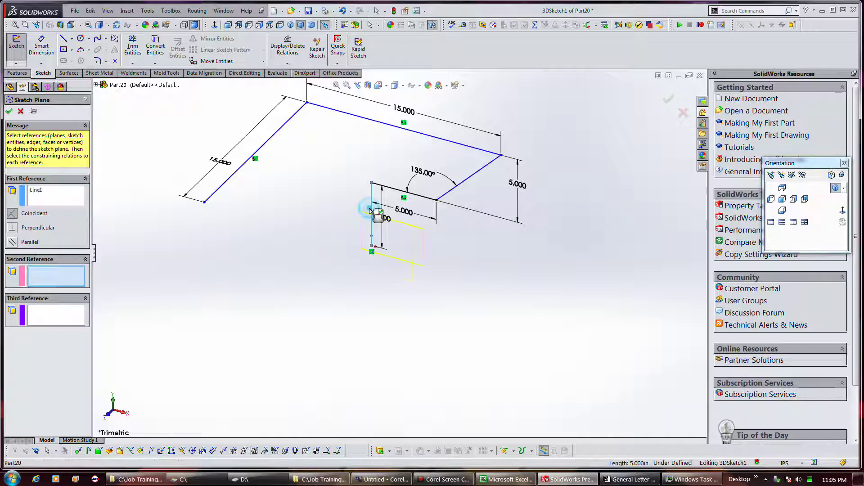
click(416, 198)
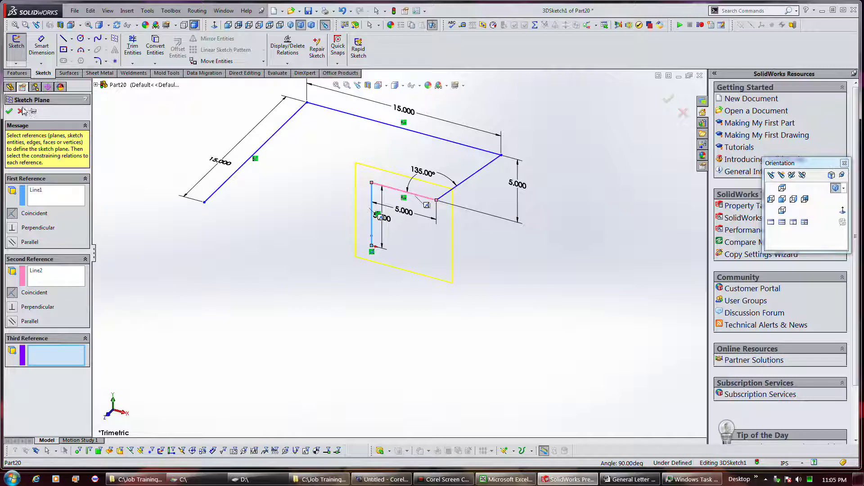
click(9, 112)
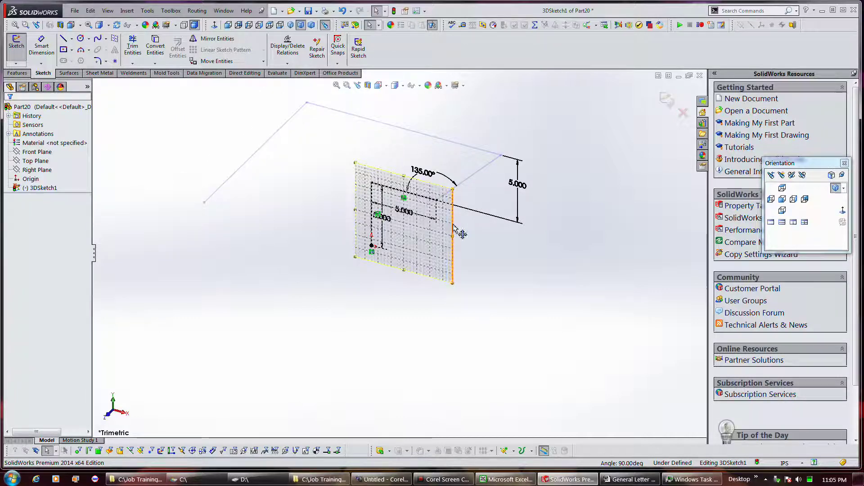
double_click(494, 247)
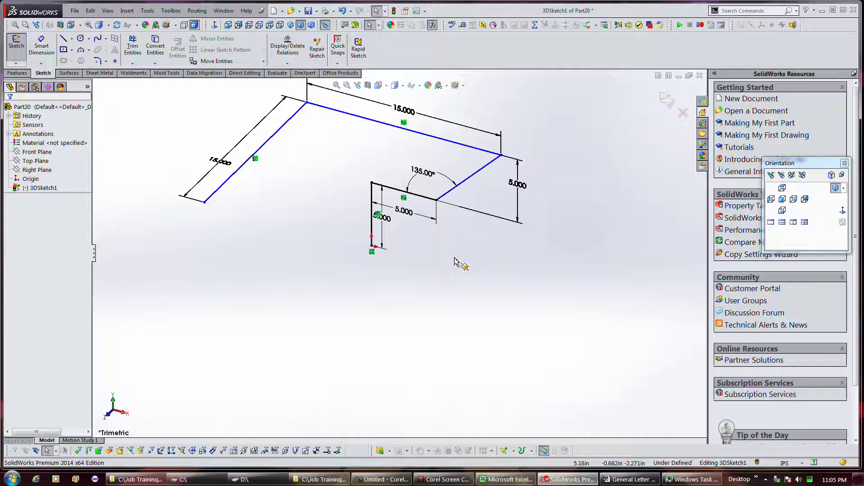
Activate the new sketch plane by double-clicking it and fit it into view
click(455, 262)
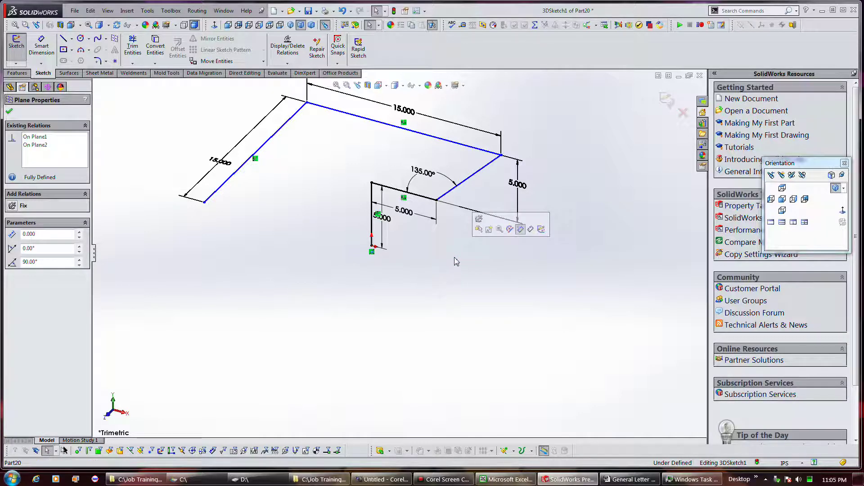
click(456, 261)
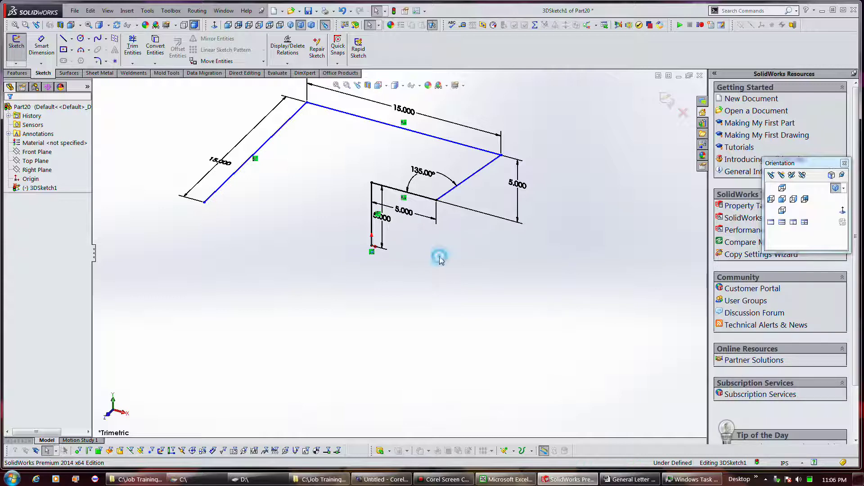
click(452, 253)
double_click(449, 251)
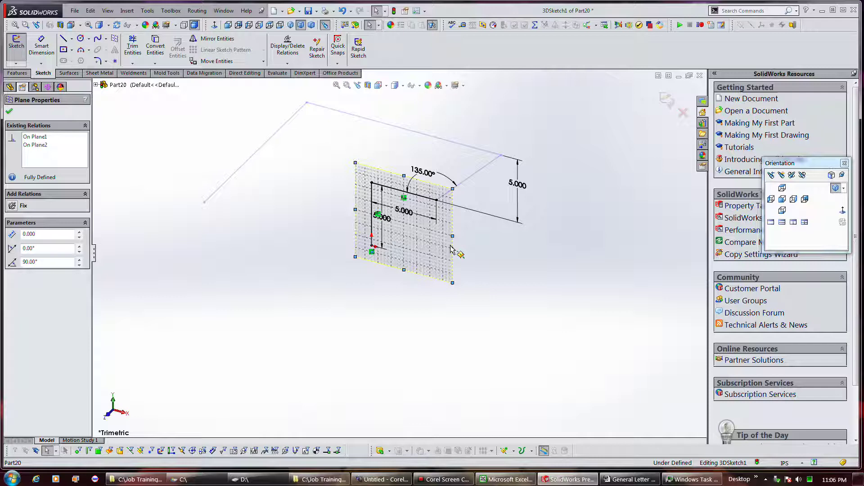
click(478, 273)
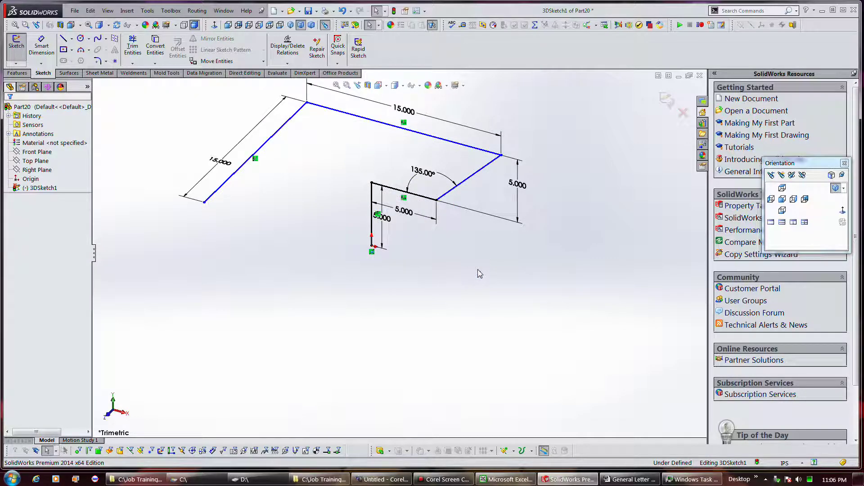
scroll(476, 272, down, 2)
scroll(473, 269, down, 2)
scroll(470, 266, down, 2)
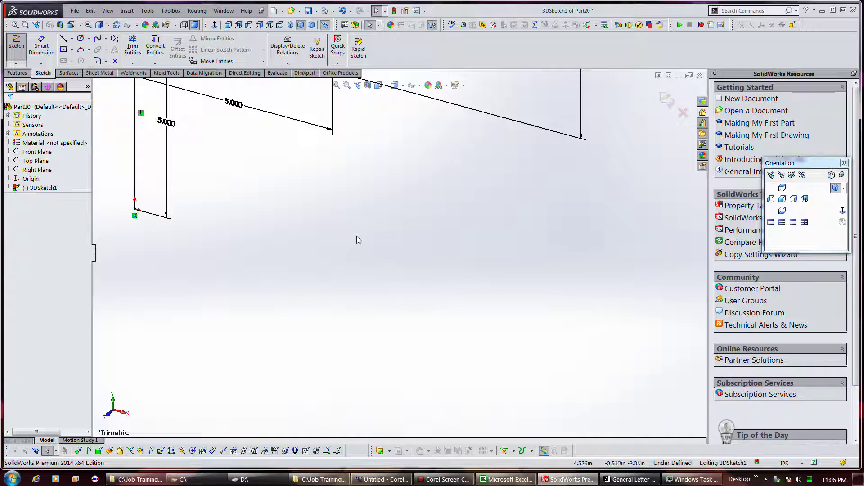
click(382, 241)
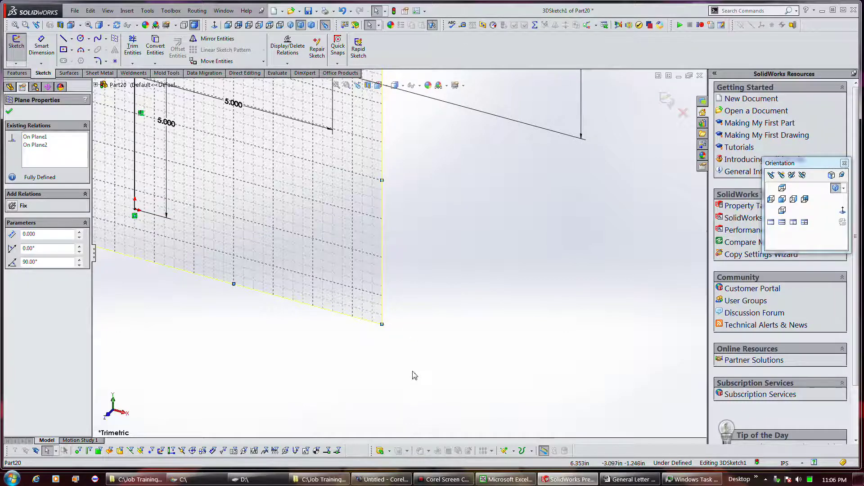
key(f)
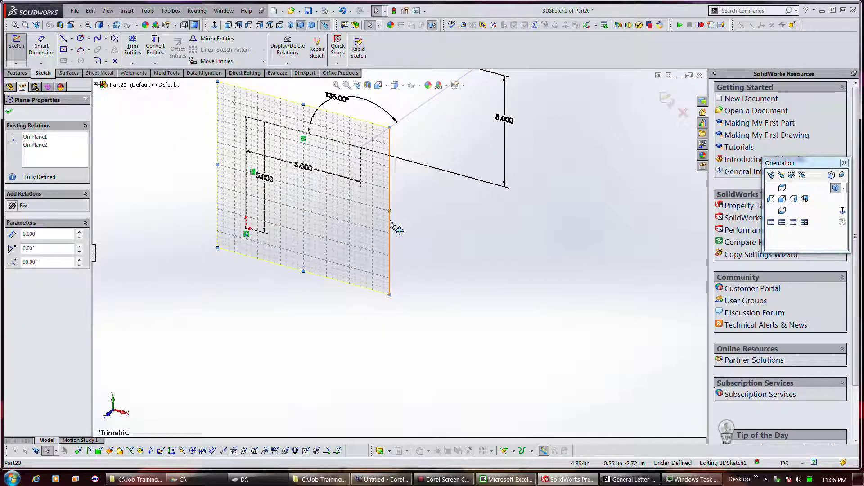
Apply Make On Plane to the angled path line, then leave the sketch plane
click(406, 119)
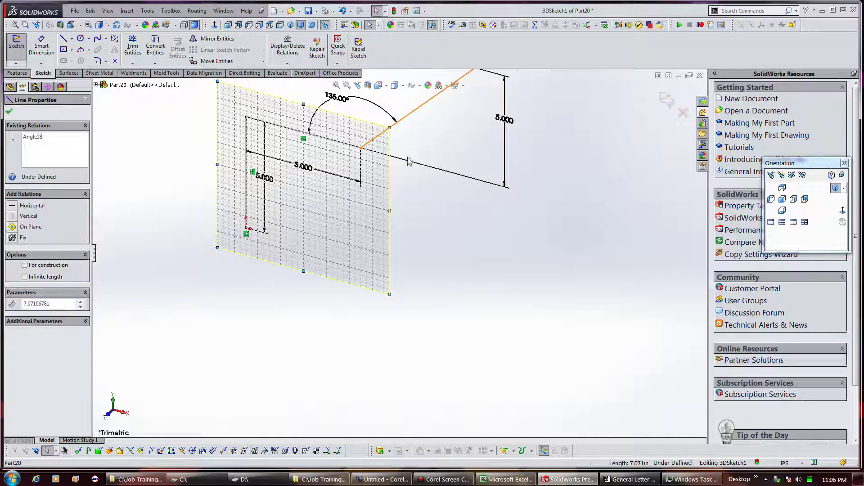
right_click(403, 123)
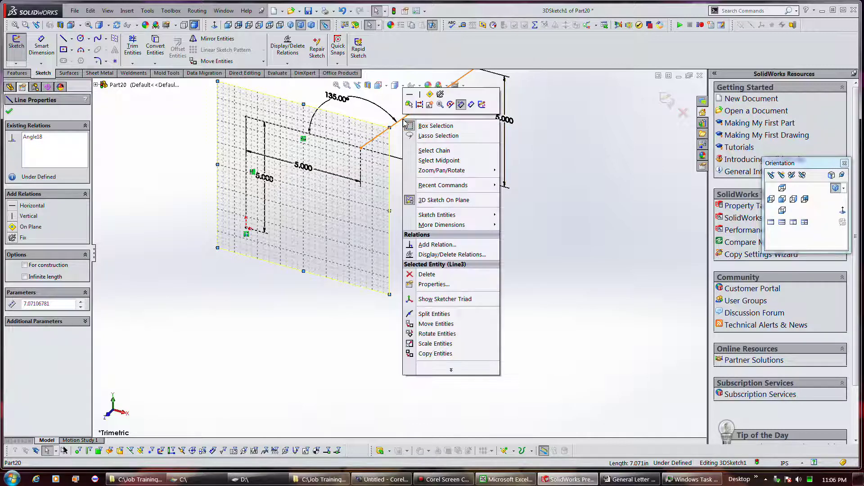
click(433, 95)
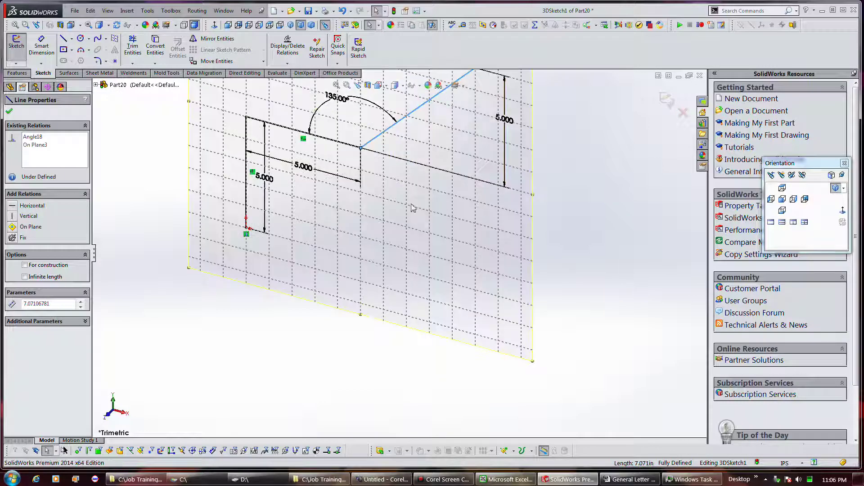
scroll(407, 358, up, 3)
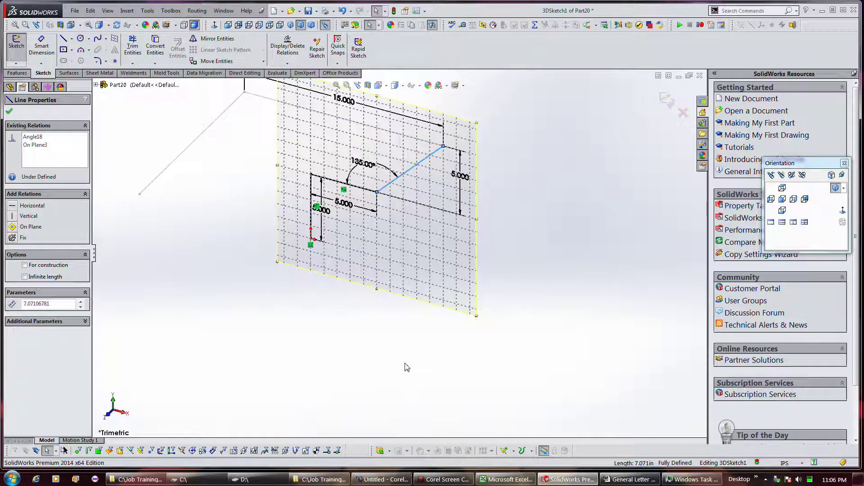
click(512, 189)
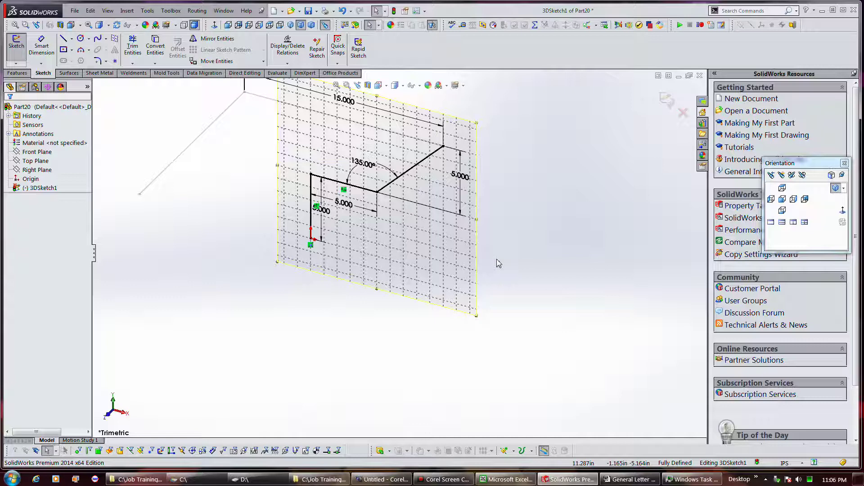
double_click(496, 263)
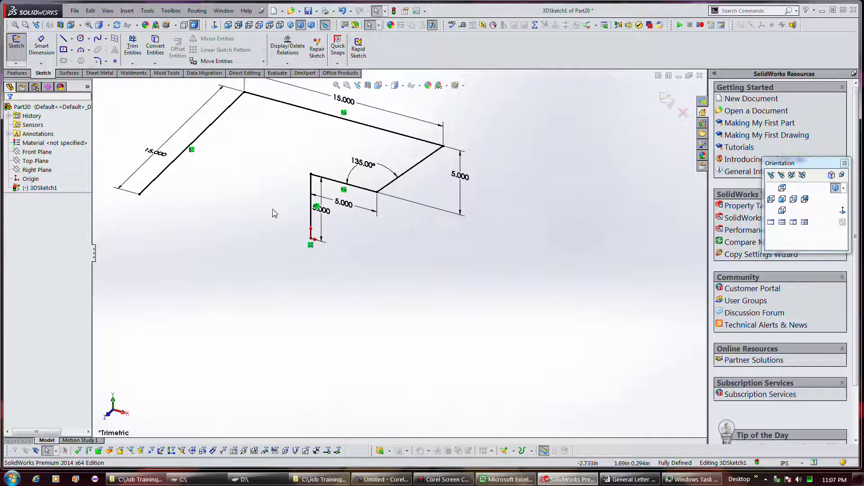
Show the 3D sketch planes through View > Hide/Show and zoom to fit the path
click(43, 189)
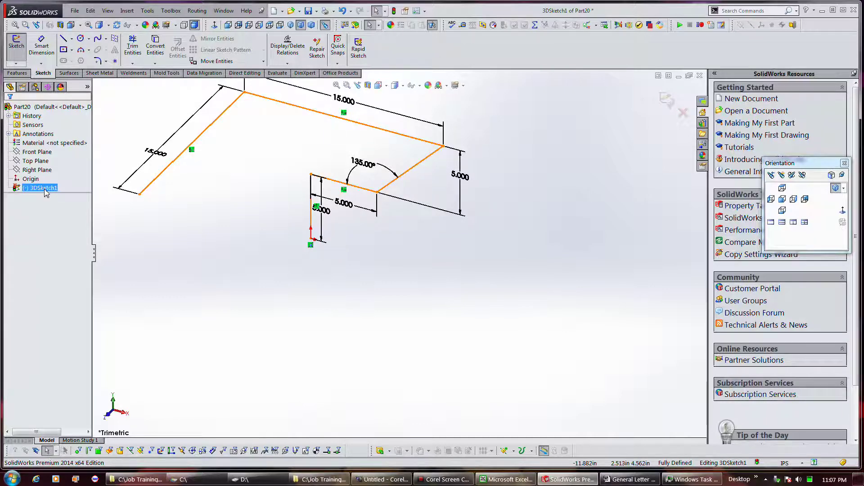
click(42, 170)
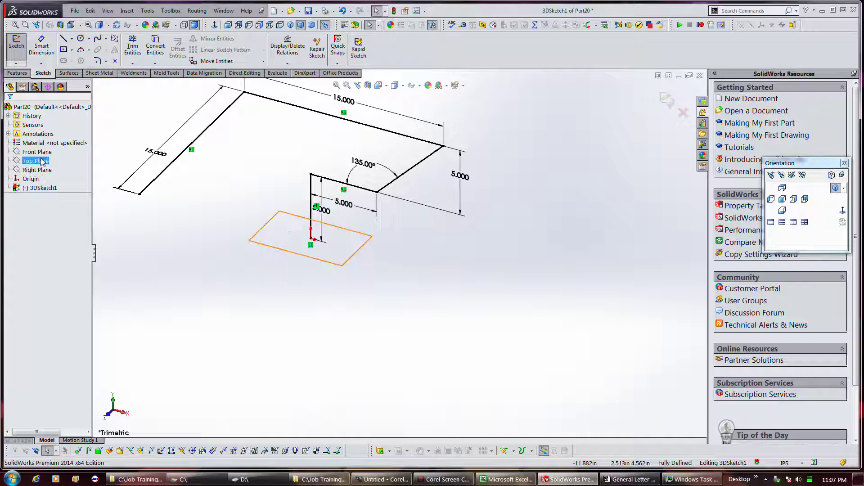
click(54, 189)
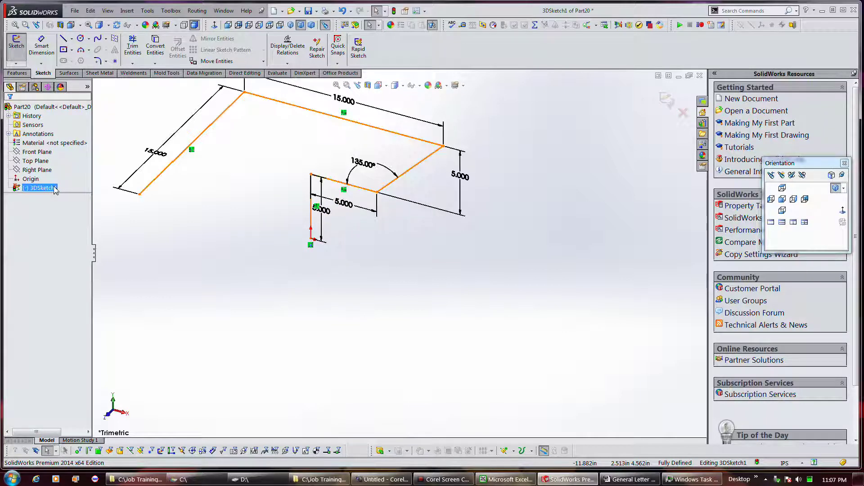
click(106, 193)
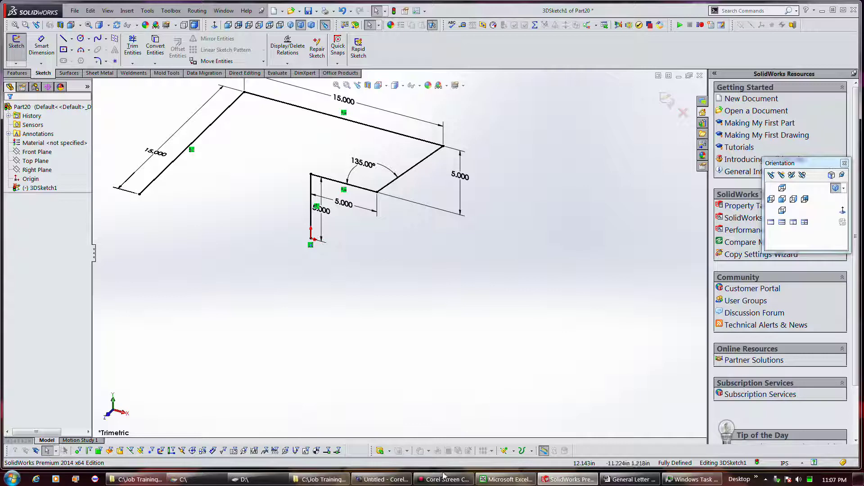
click(107, 11)
mouse_move(127, 174)
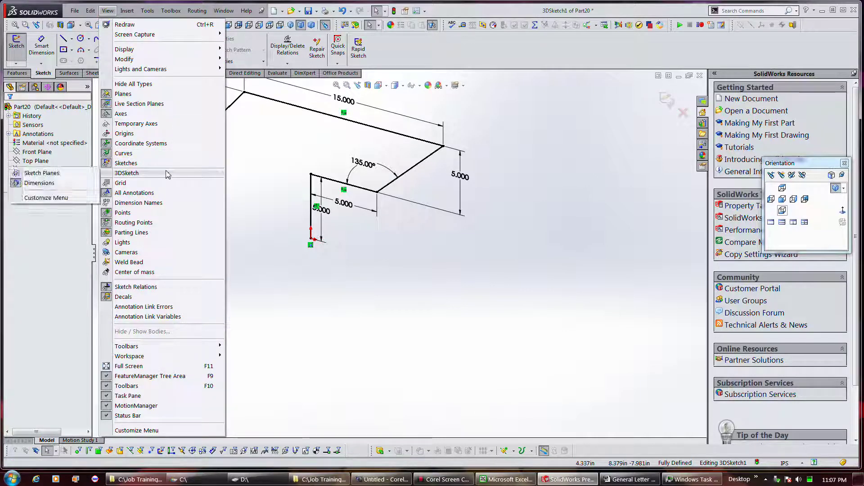
click(19, 174)
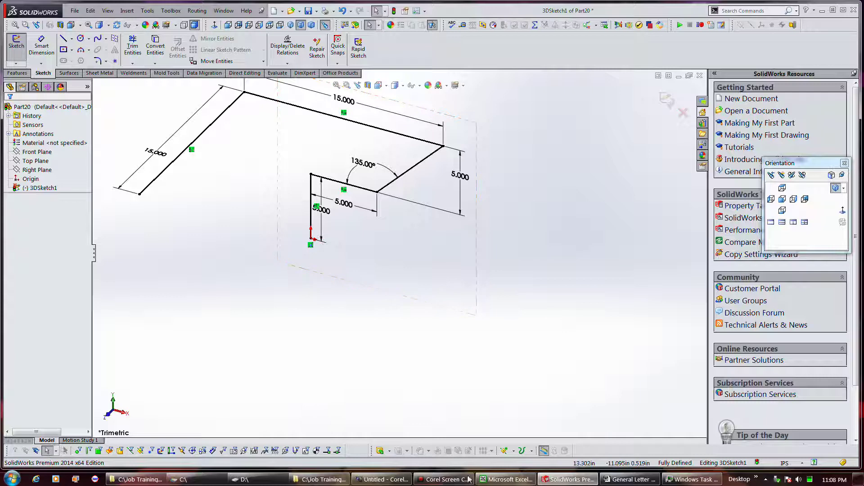
key(f)
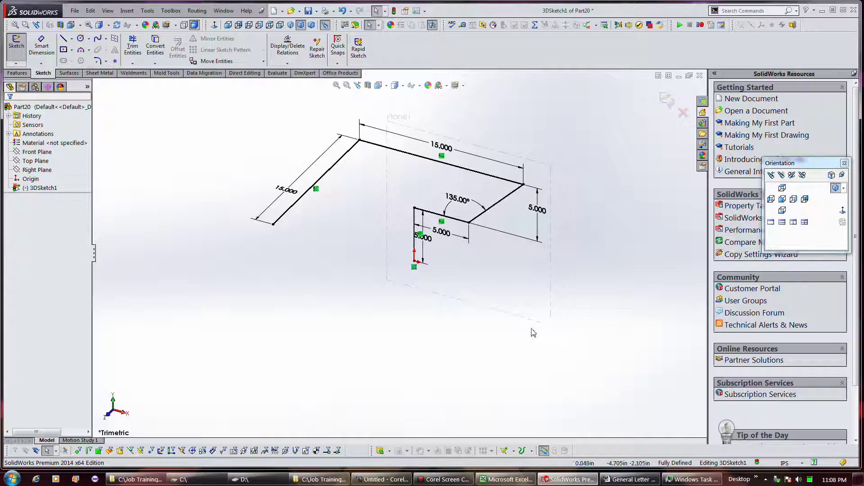
Fillet the 3D path corners with 2.000 in radius and exit 3DSketch1
mouse_move(608, 297)
middle_down()
mouse_move(587, 298)
mouse_move(544, 249)
mouse_move(573, 301)
middle_up()
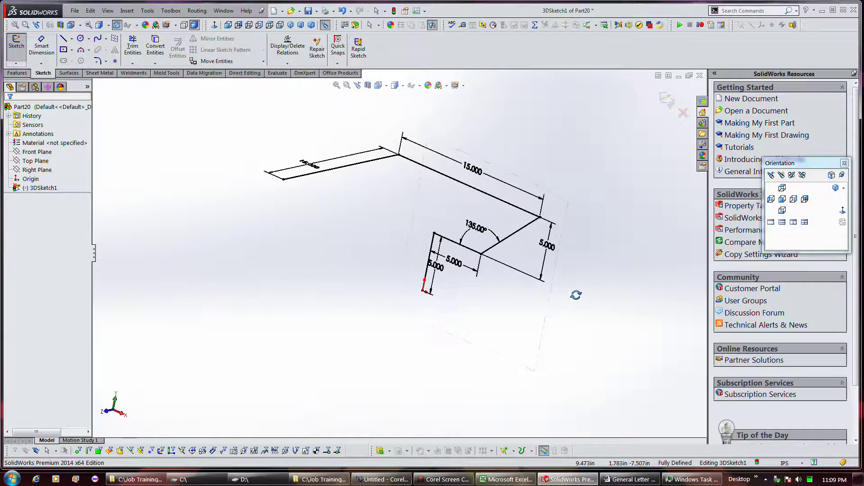
mouse_move(573, 302)
middle_down()
mouse_move(575, 292)
mouse_move(567, 322)
mouse_move(549, 328)
mouse_move(563, 323)
middle_up()
key(Escape)
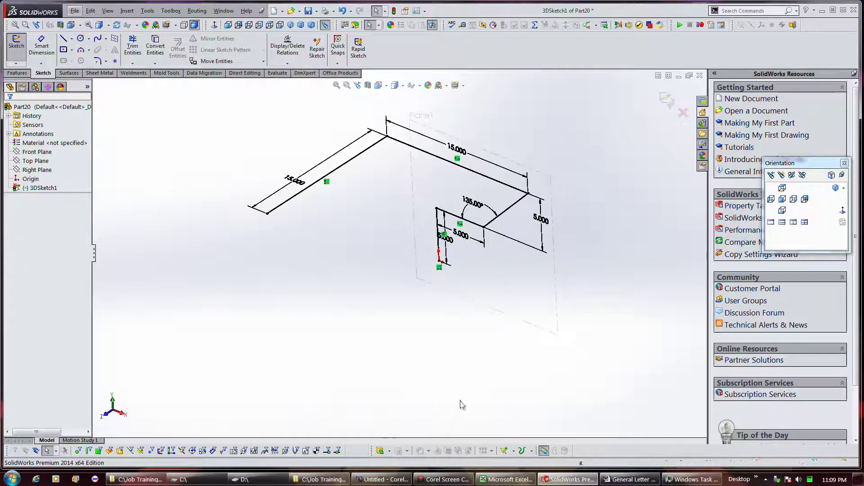
mouse_move(444, 480)
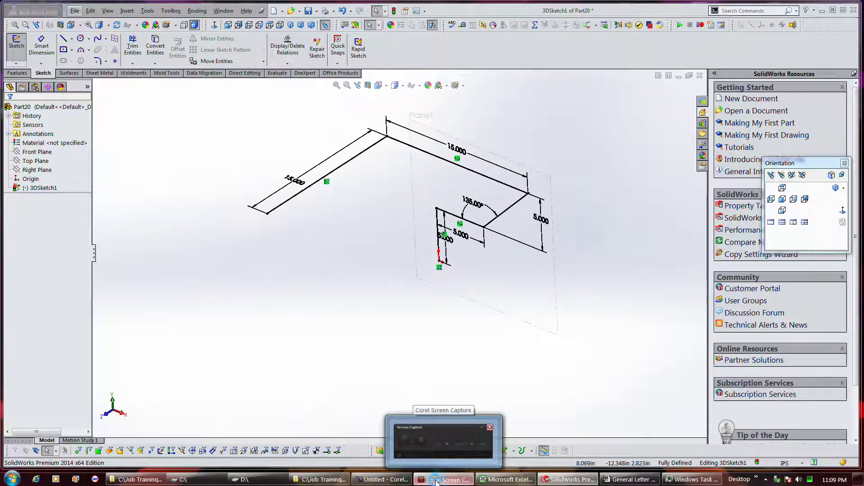
click(97, 61)
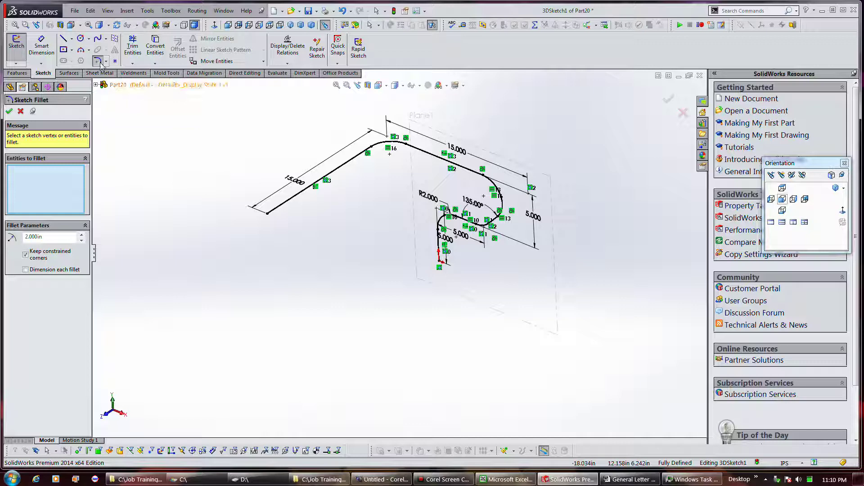
click(14, 113)
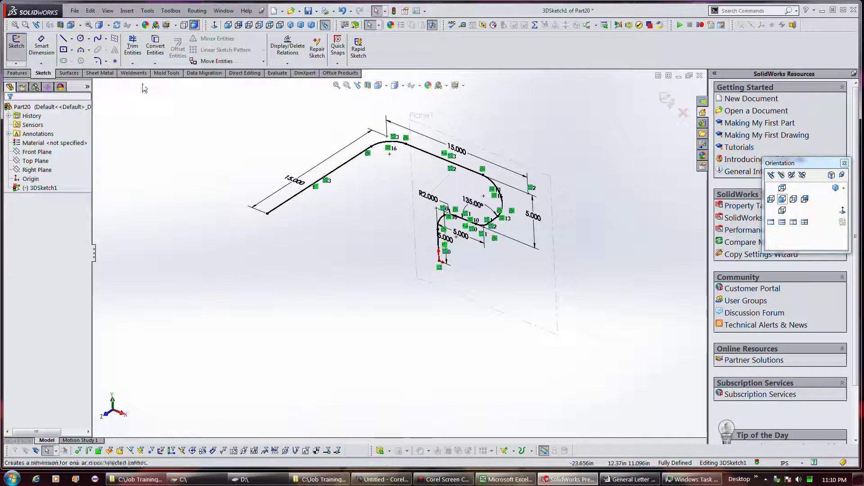
click(667, 102)
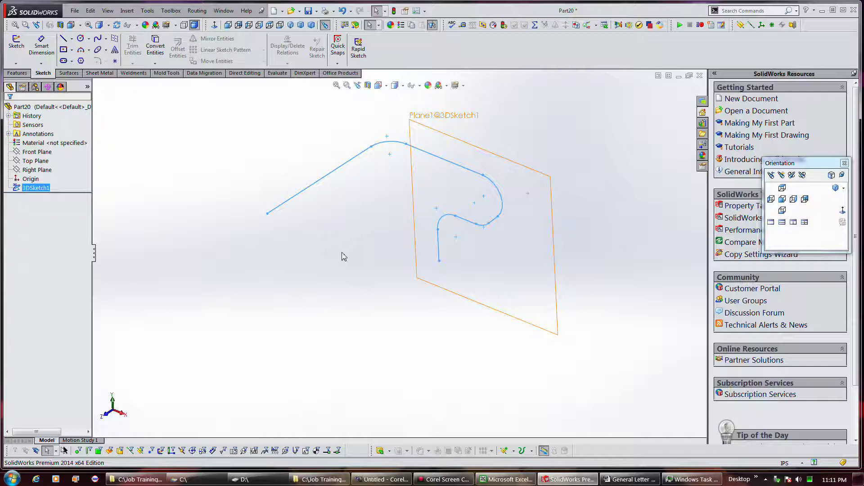
On Top Plane, draw Sketch1: a 1.000 in diameter circle at the path's end point
click(342, 256)
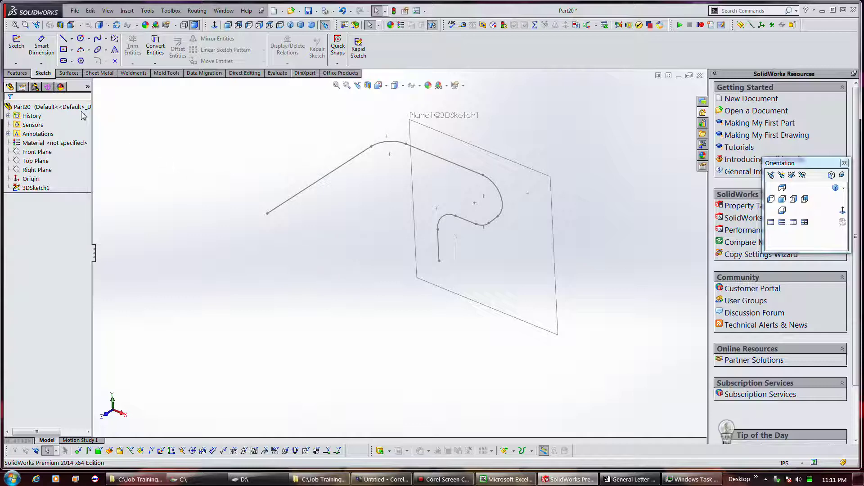
click(47, 162)
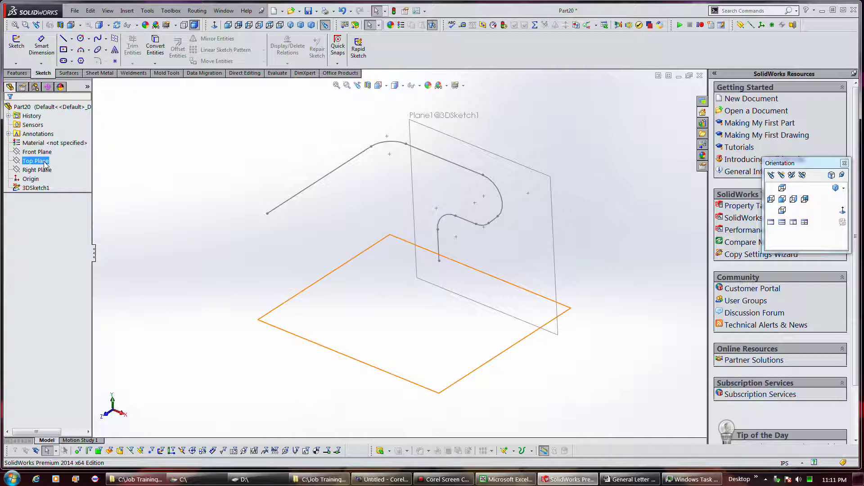
click(18, 47)
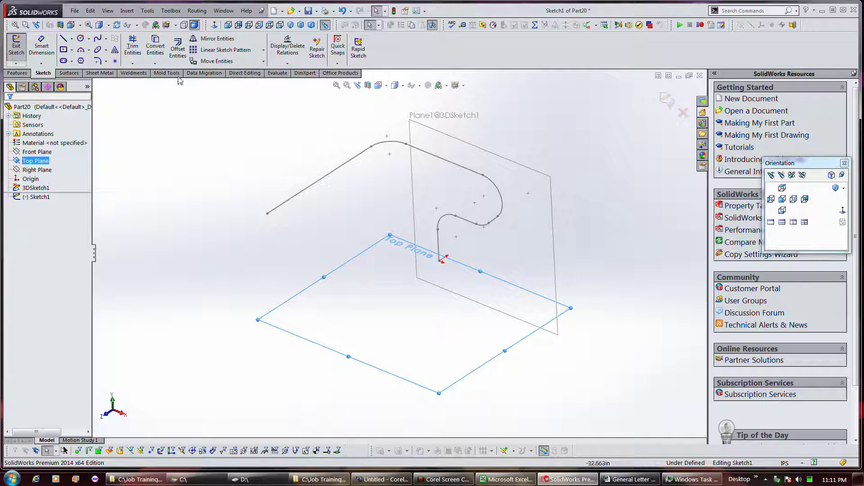
click(80, 39)
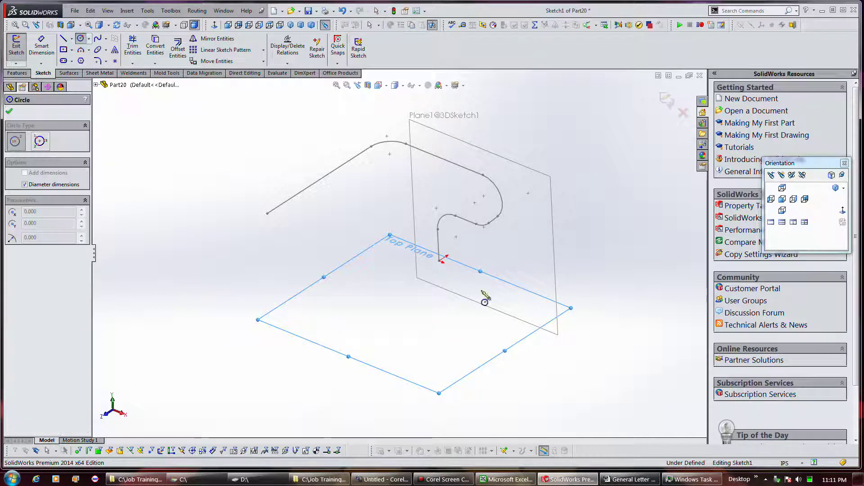
click(439, 260)
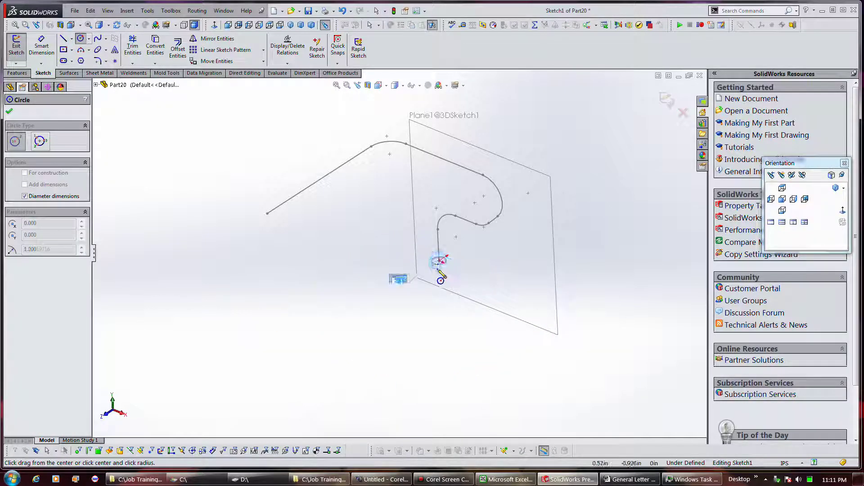
text(1)
key(Return)
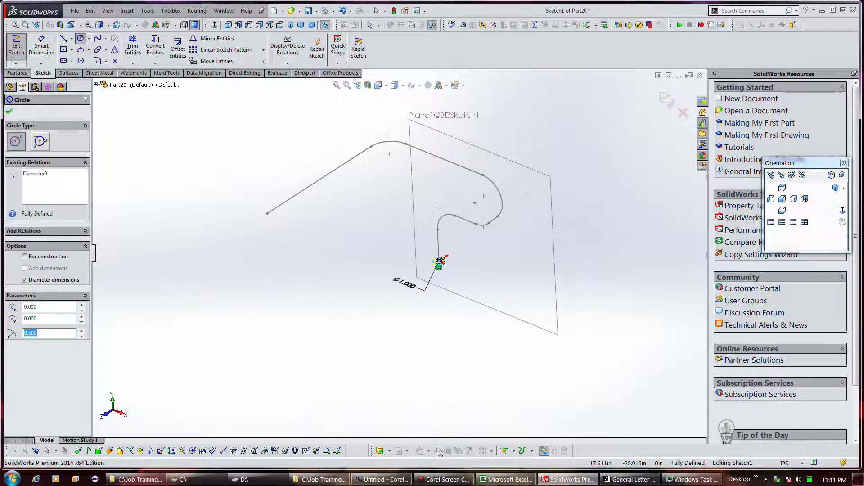
key(ctrl+b)
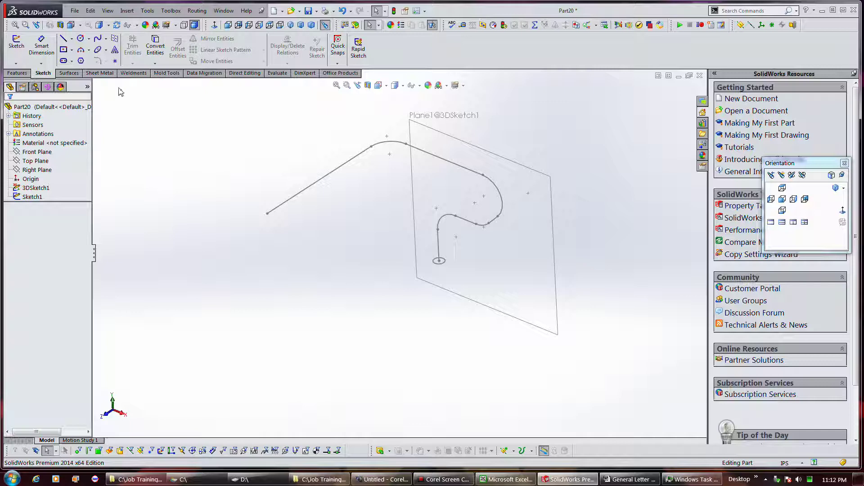
Create Sweep1 with Sketch1 as the profile and 3DSketch1 as the path
click(18, 75)
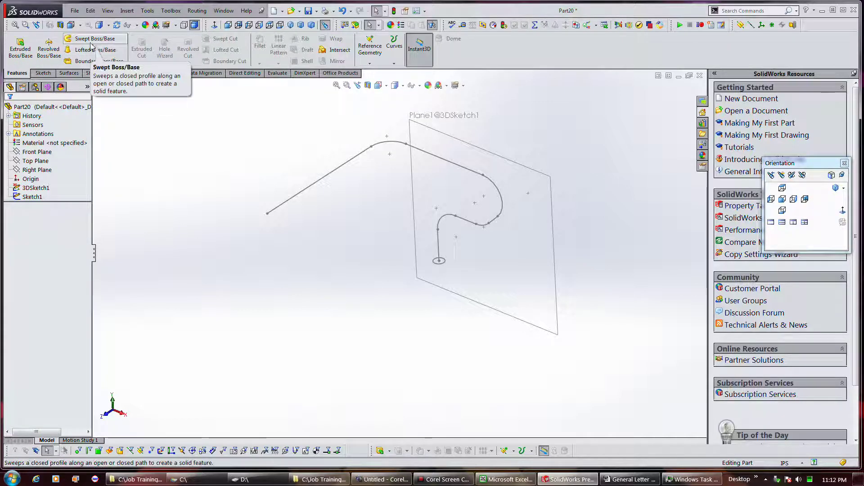
click(91, 38)
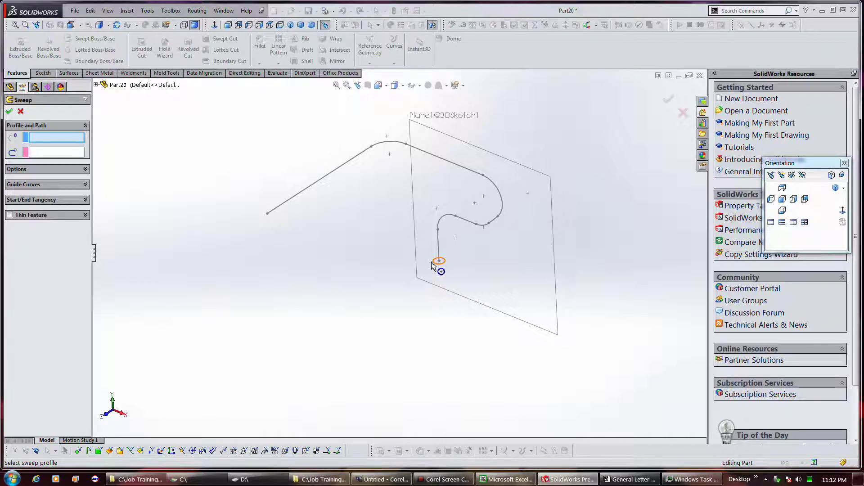
click(432, 266)
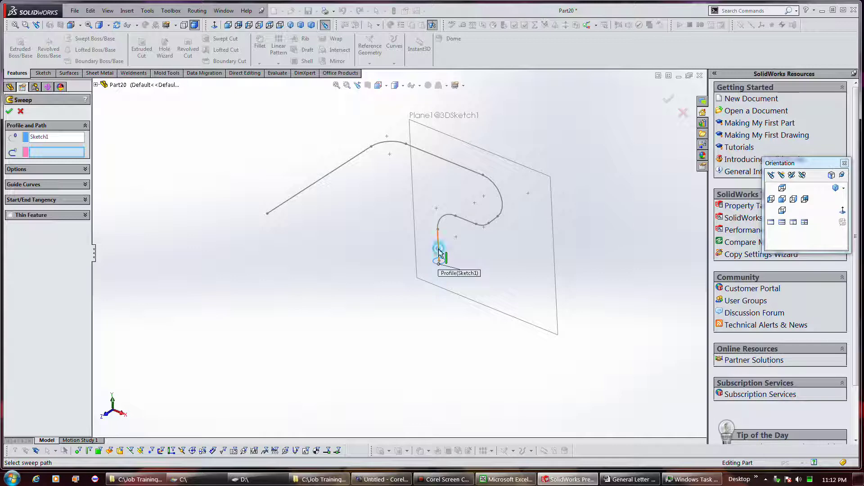
click(438, 249)
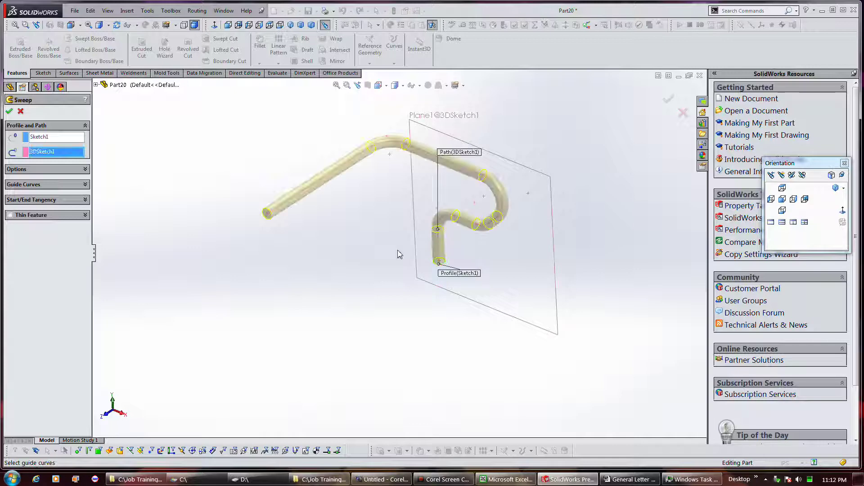
click(10, 112)
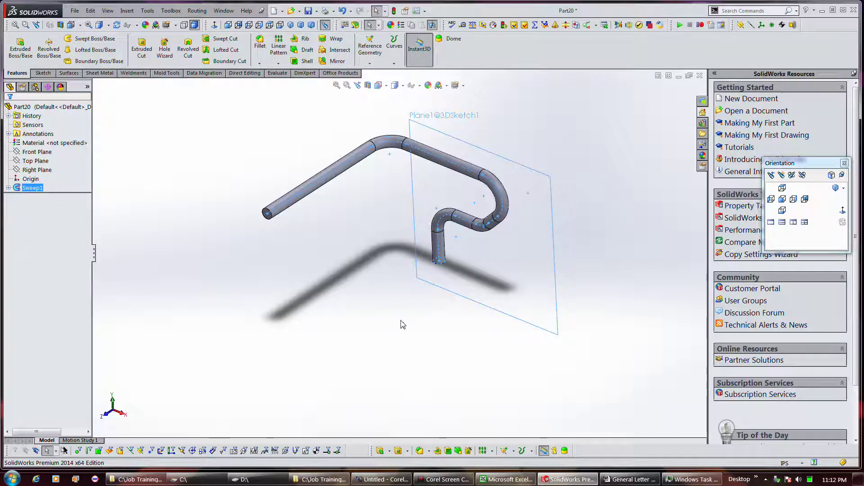